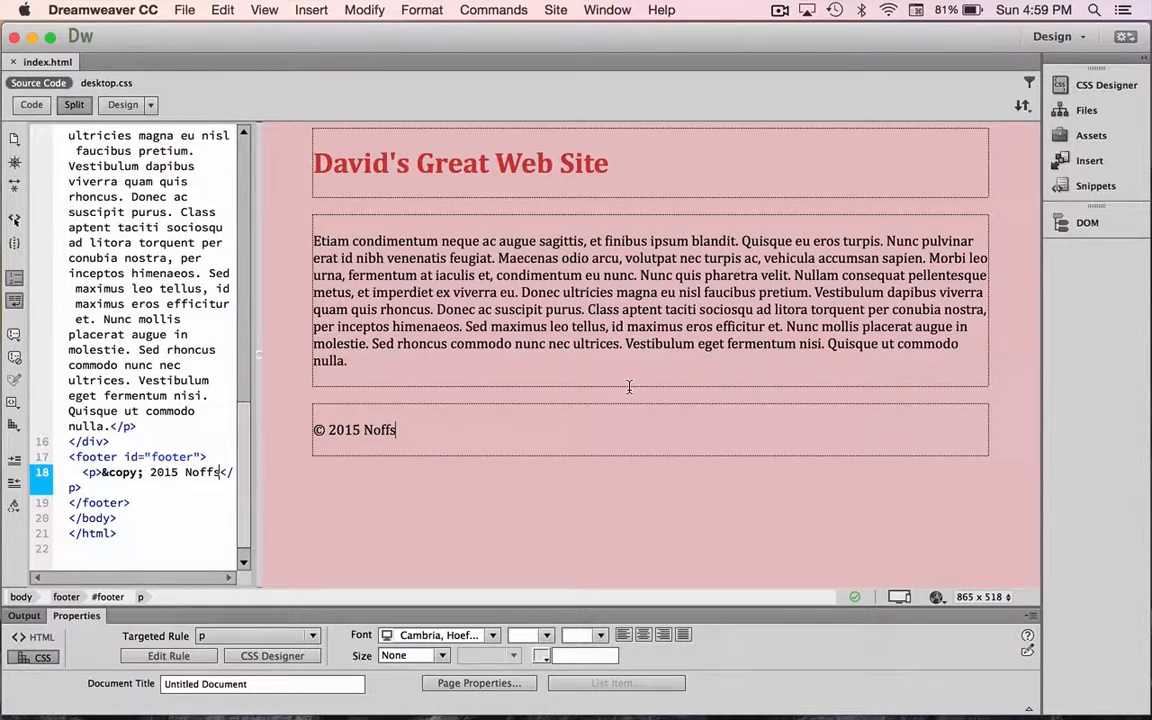
Check the image files on the desktop and return to the web page in Dreamweaver
key("super+h")
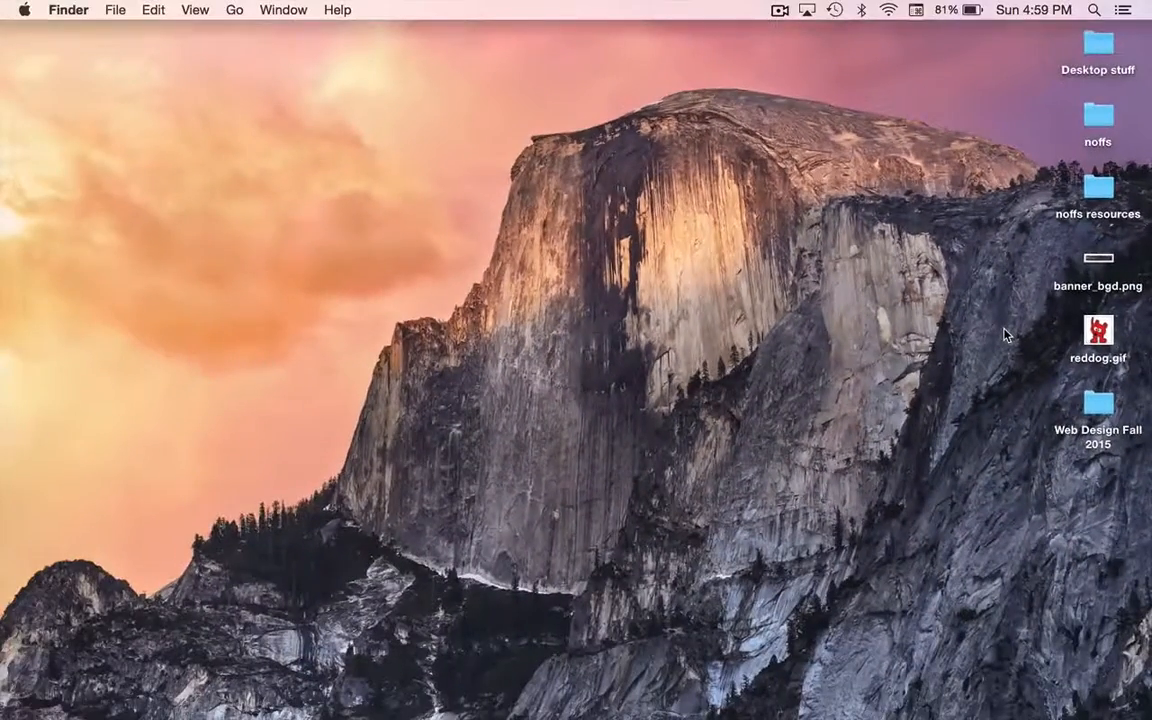
key("super+Tab")
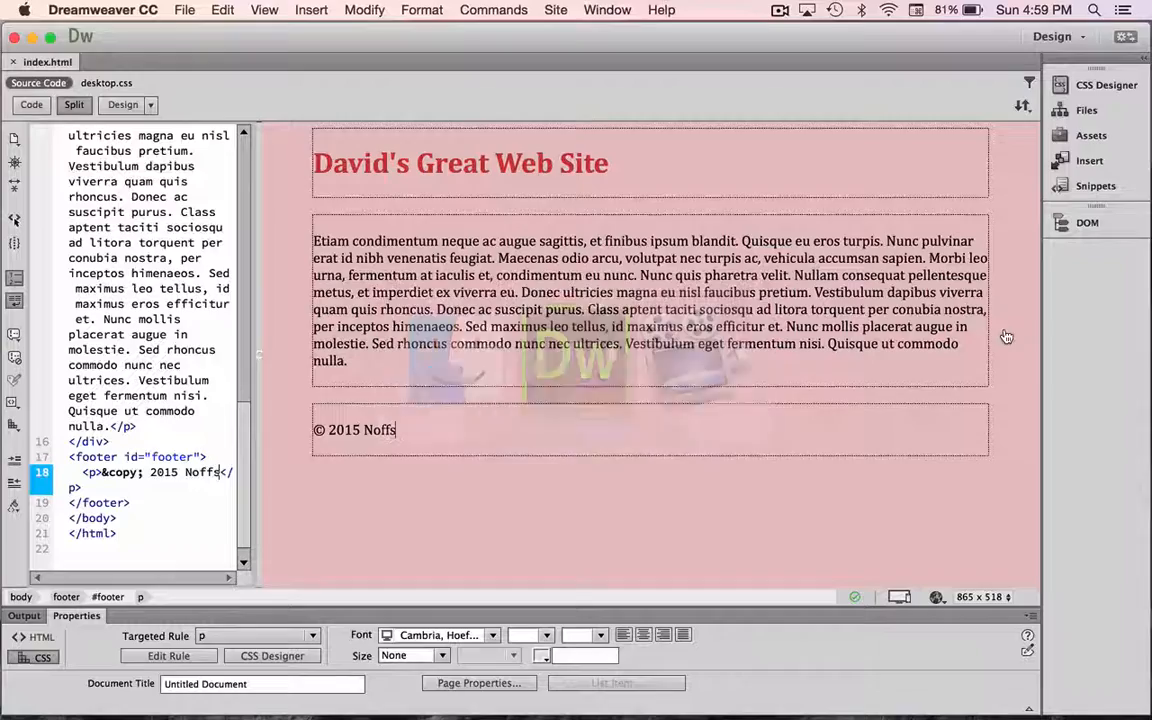
Select the #header rule in the CSS Designer and examine its width and height layout properties
left_click(630, 167)
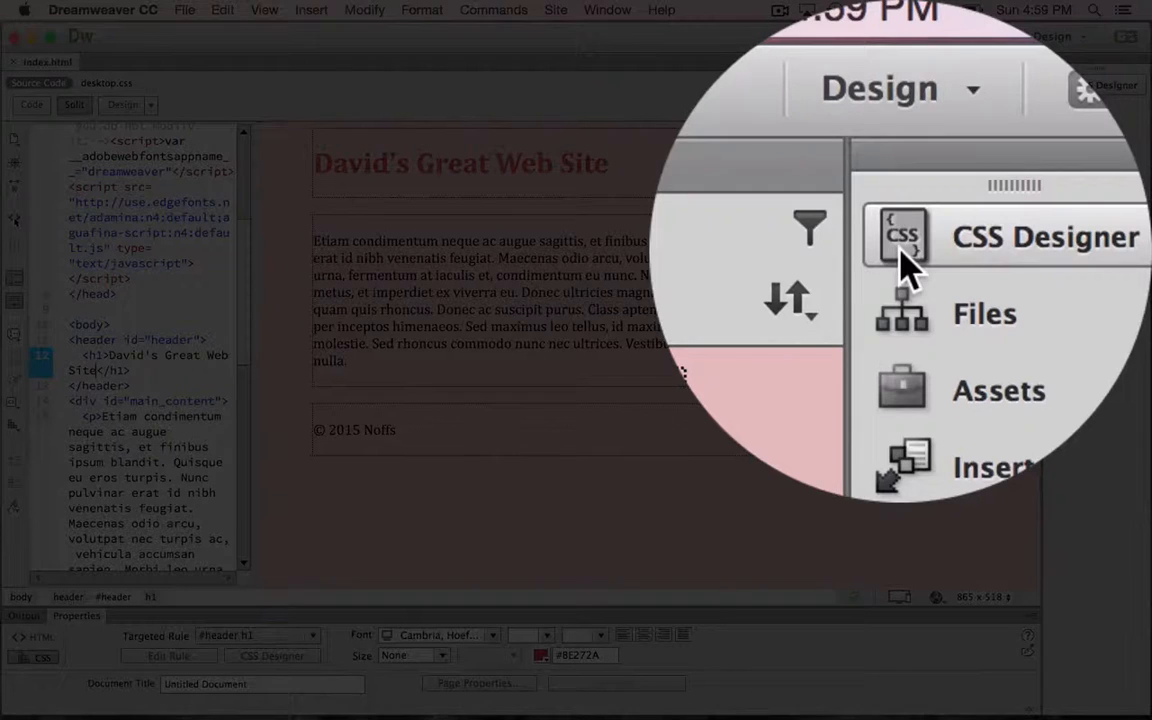
left_click(1060, 88)
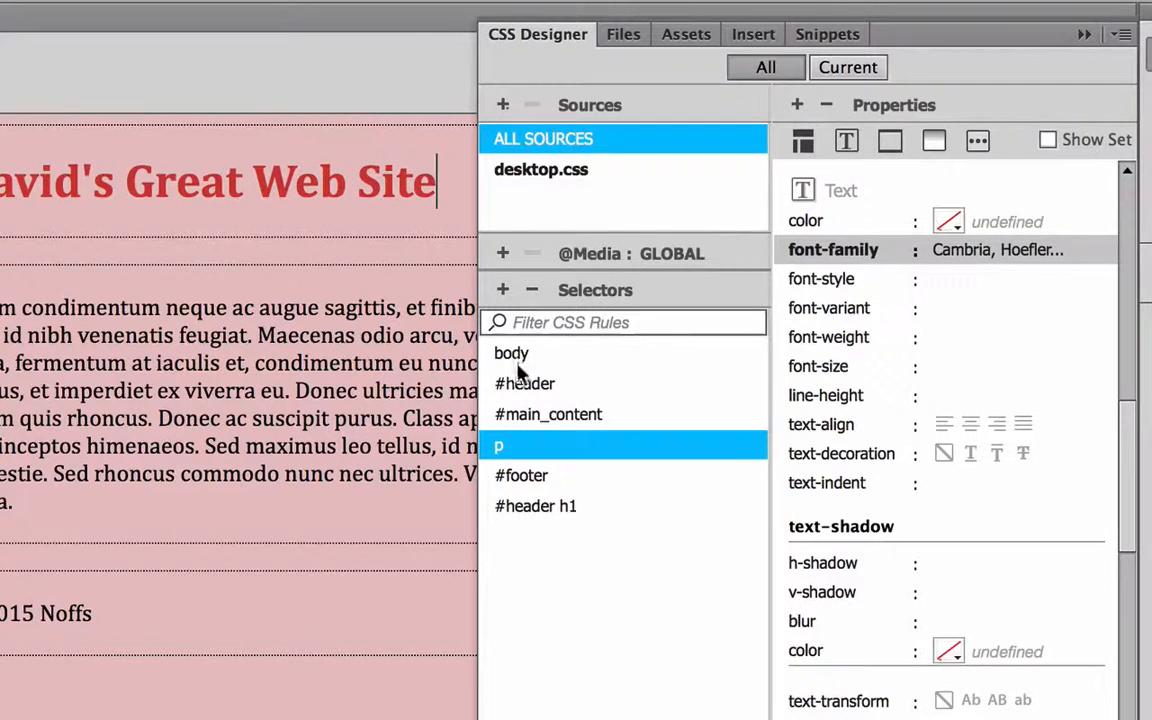
left_click(528, 385)
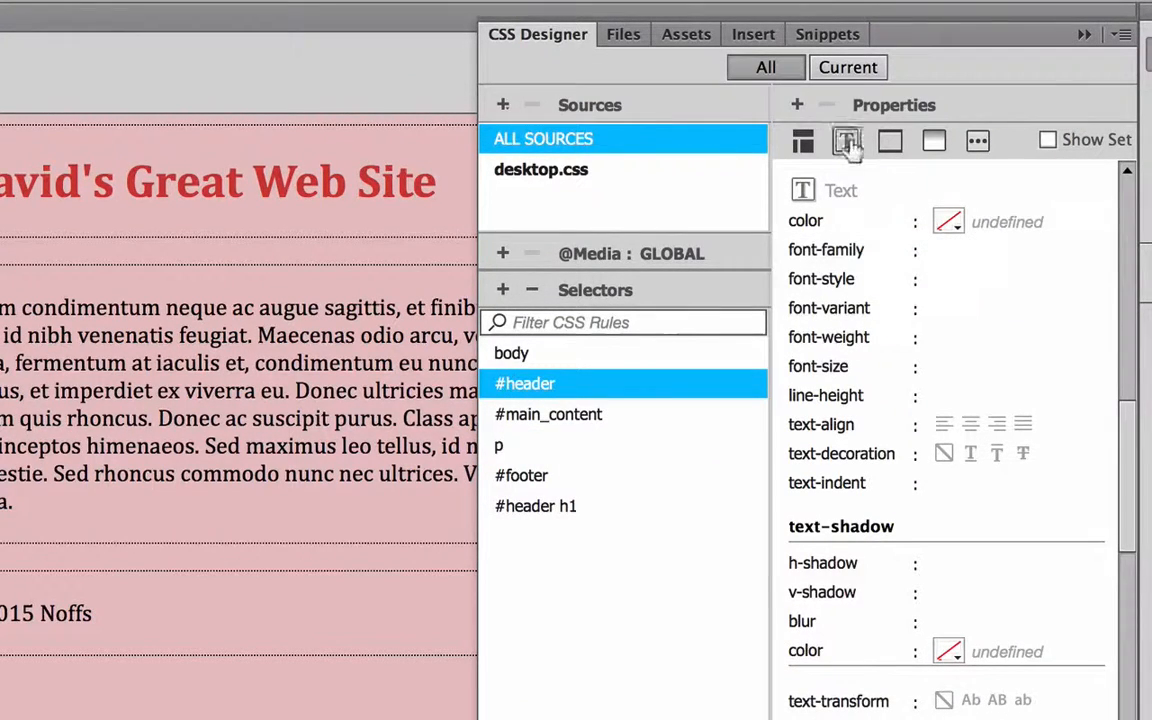
left_click(803, 141)
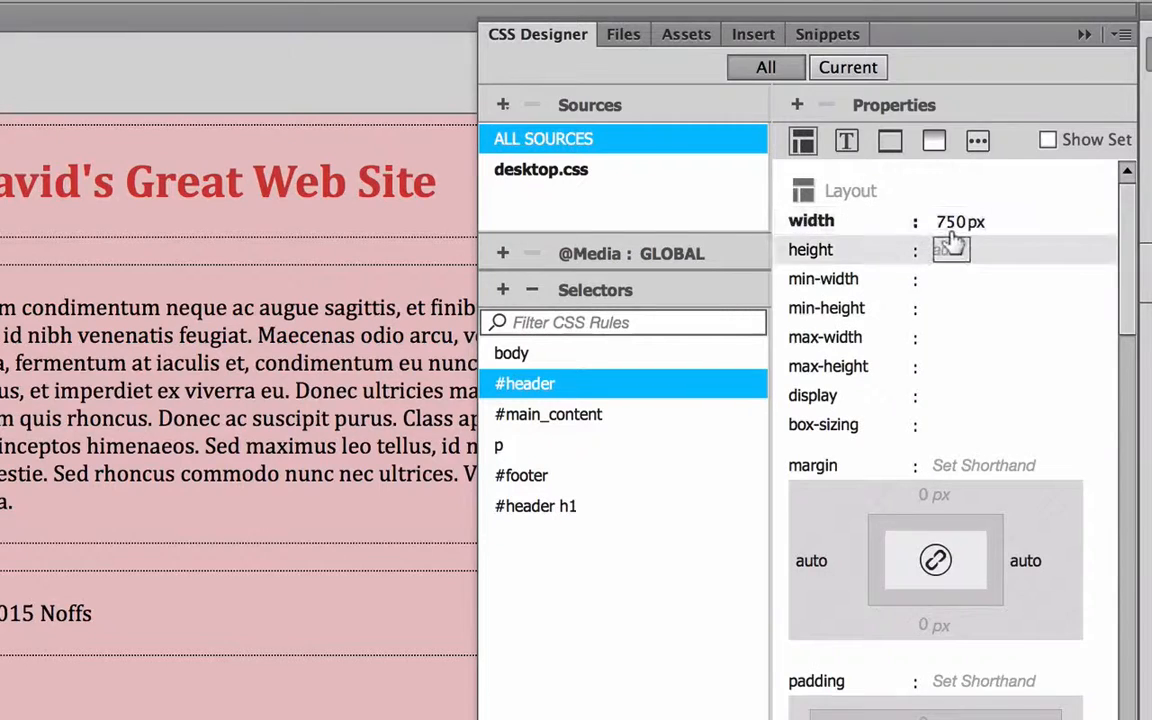
left_click(950, 222)
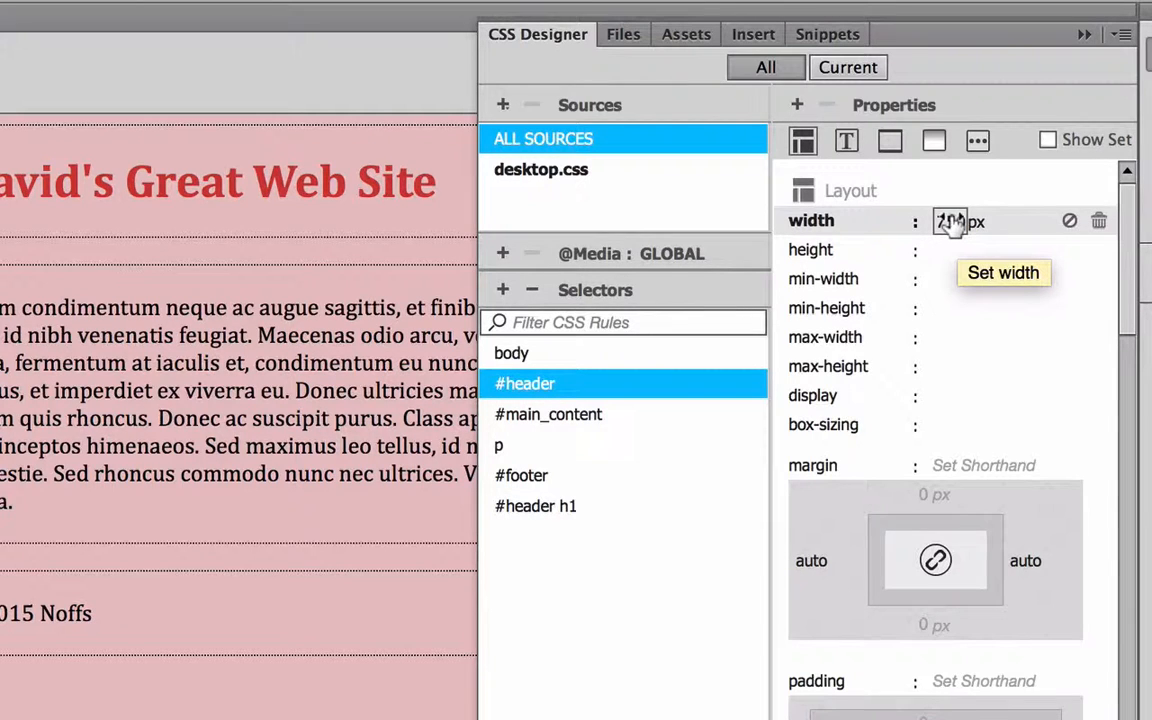
left_click(950, 252)
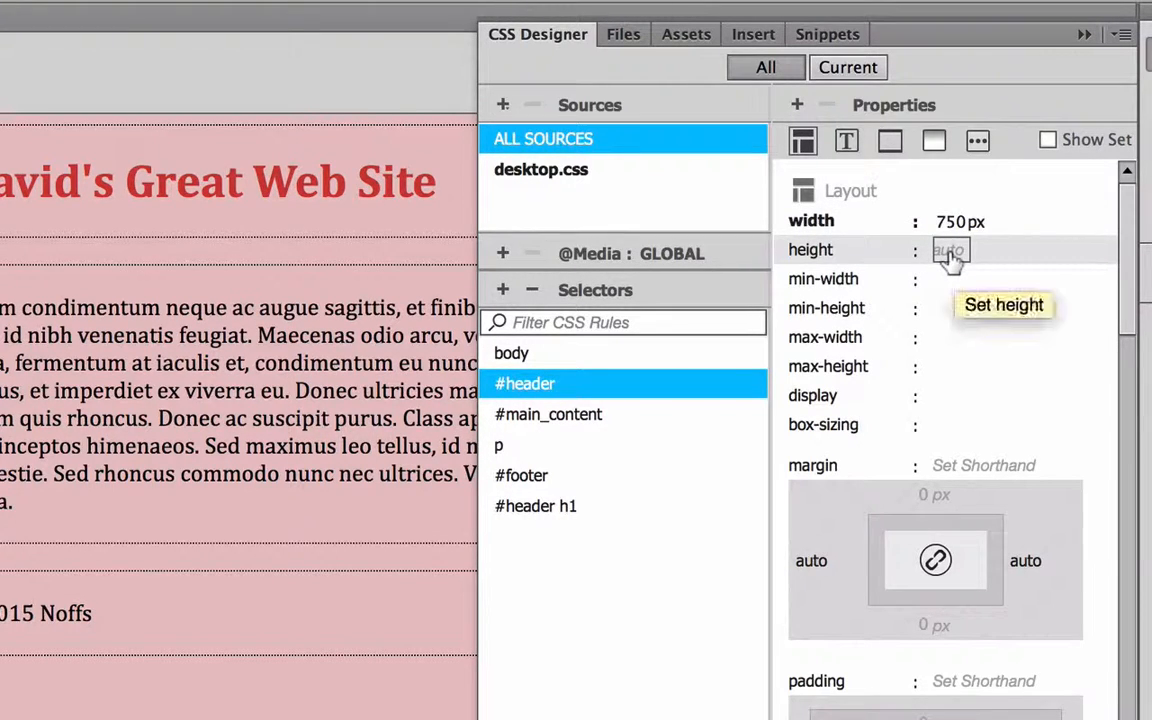
left_click(945, 222)
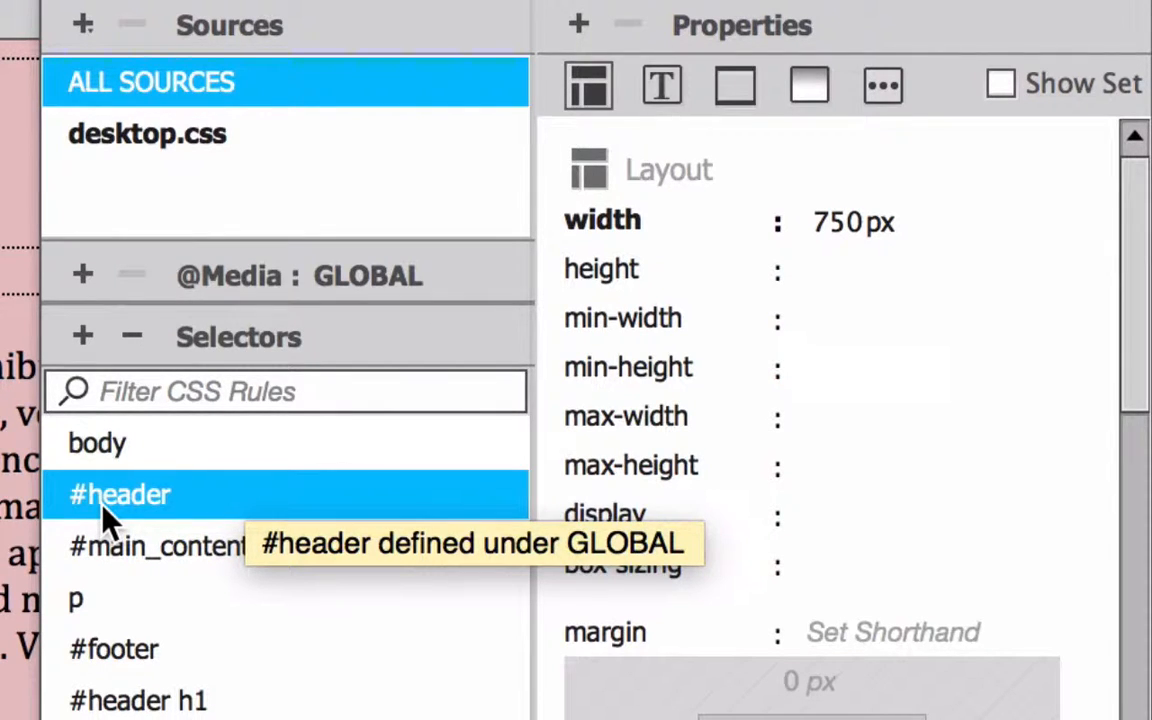
Choose banner_bgd.png from the Desktop as the background image of the #header rule
left_click(808, 85)
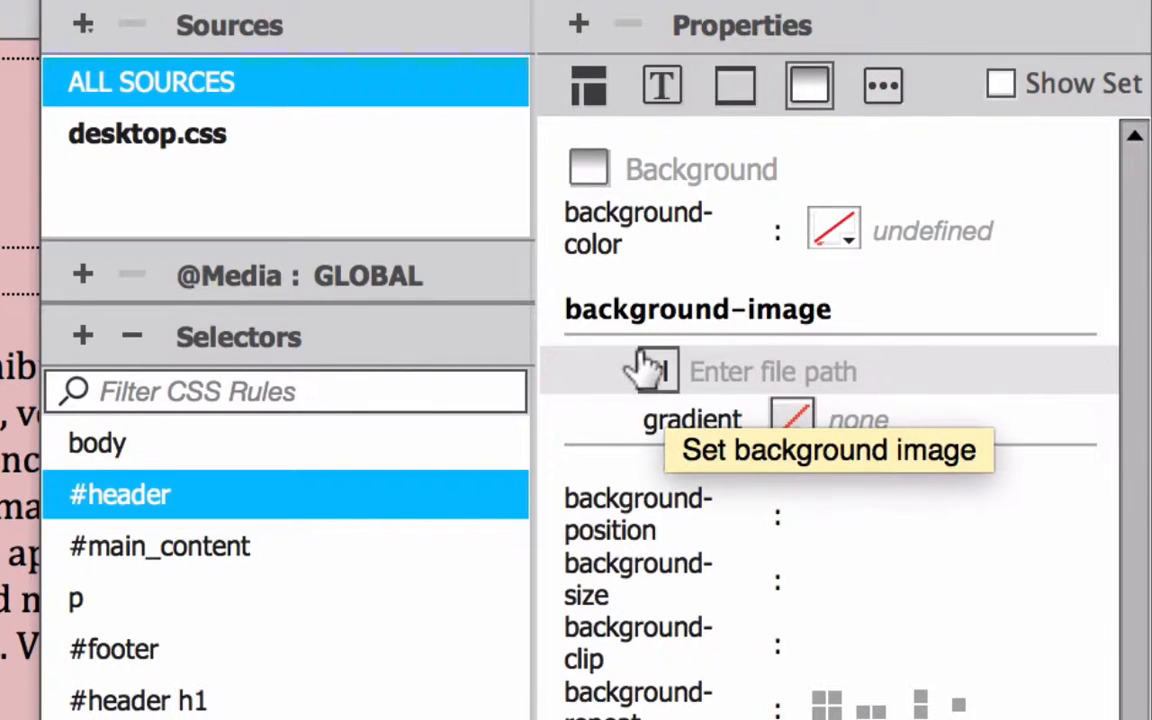
left_click(873, 366)
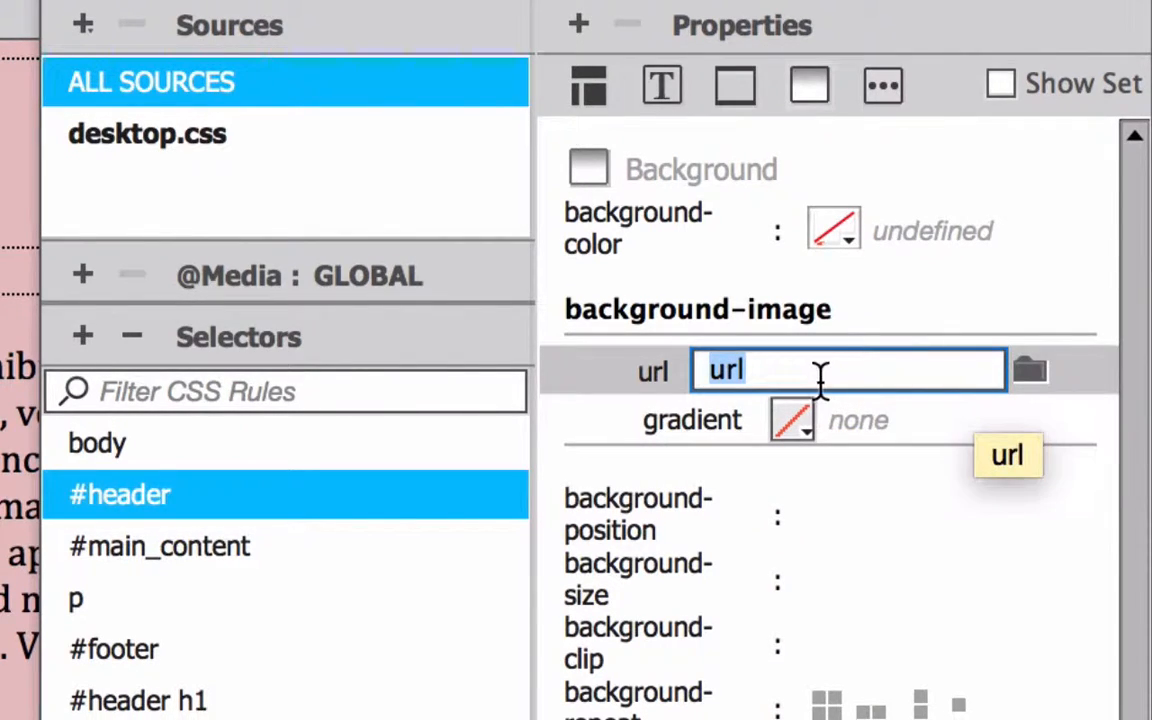
left_click(1024, 374)
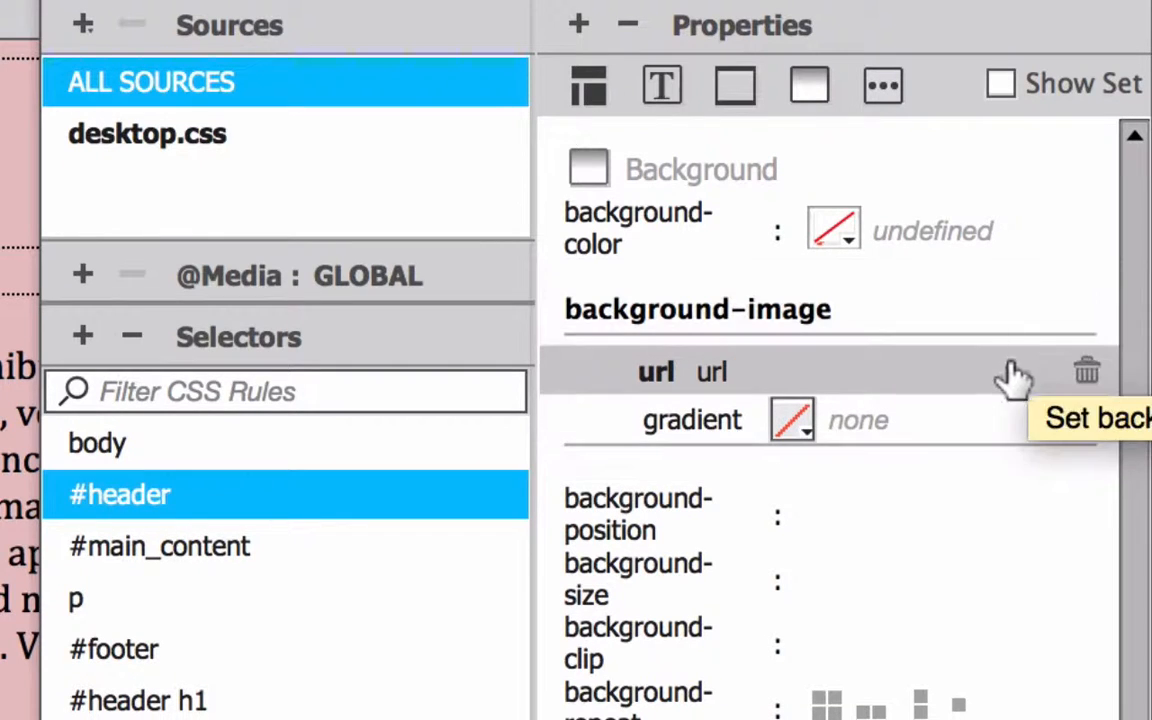
left_click(972, 368)
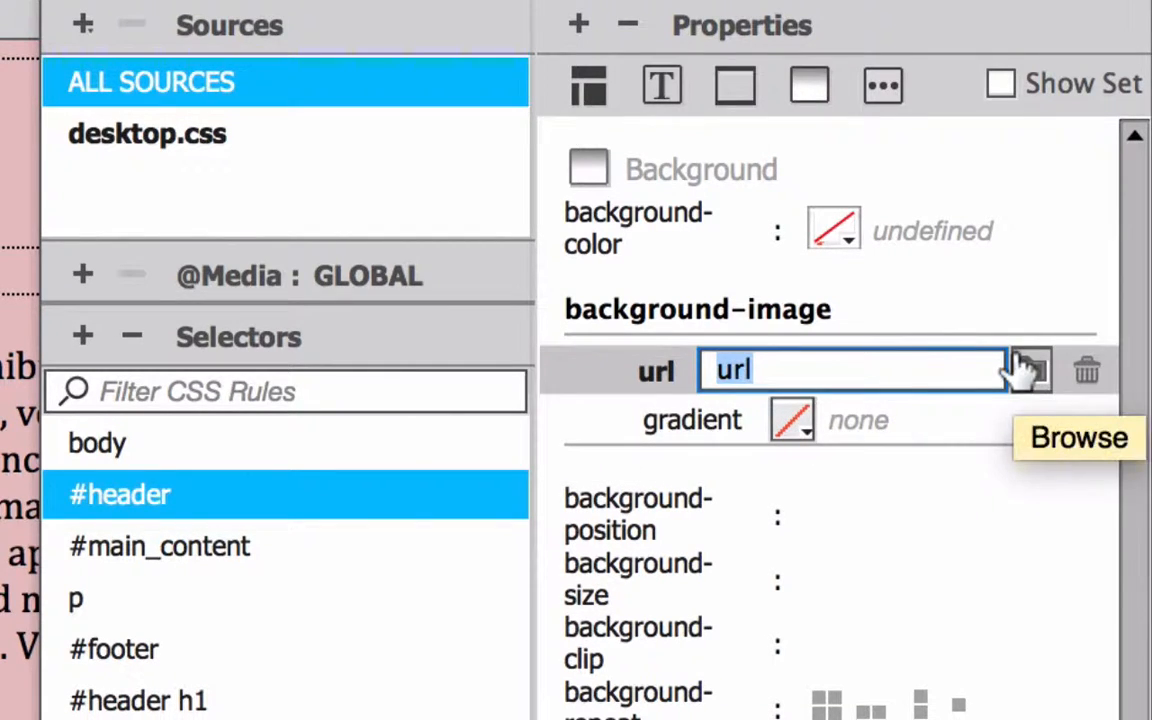
left_click(1029, 375)
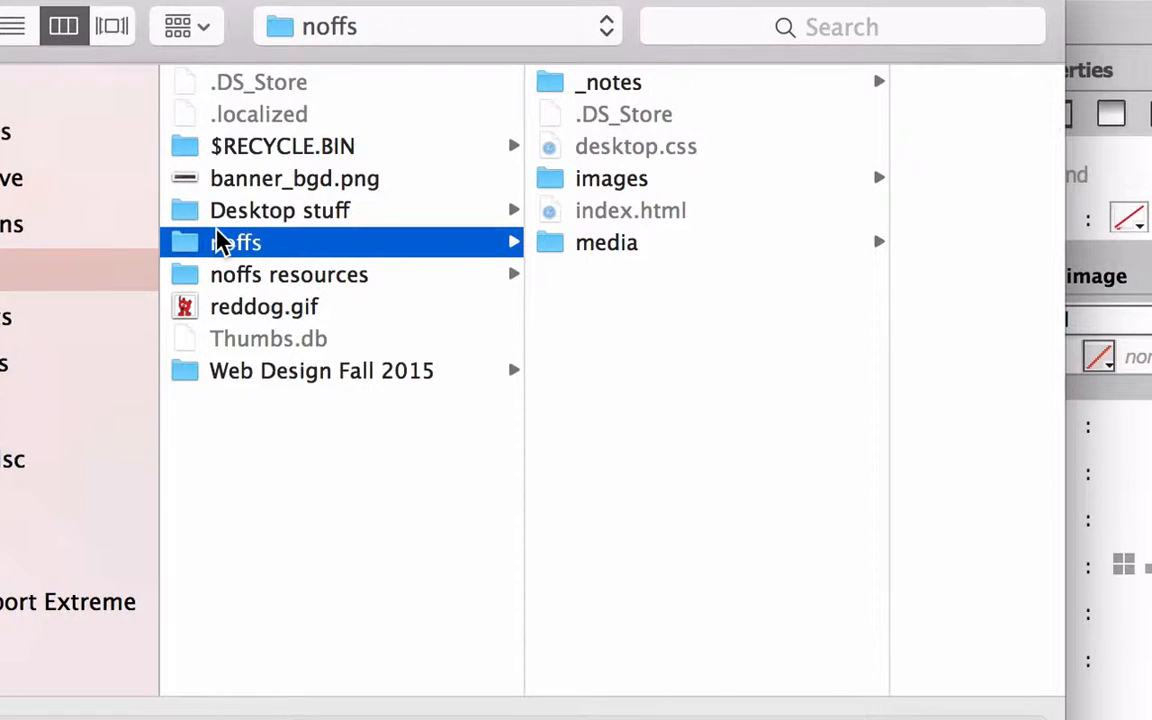
left_click(183, 182)
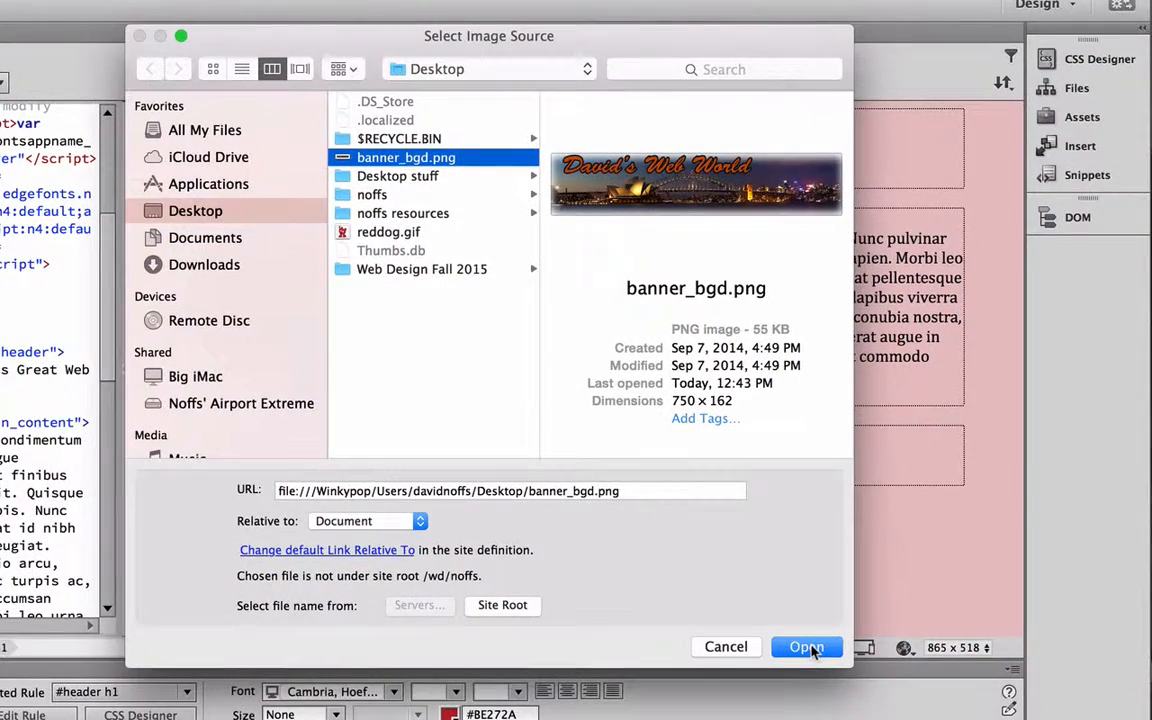
left_click(808, 648)
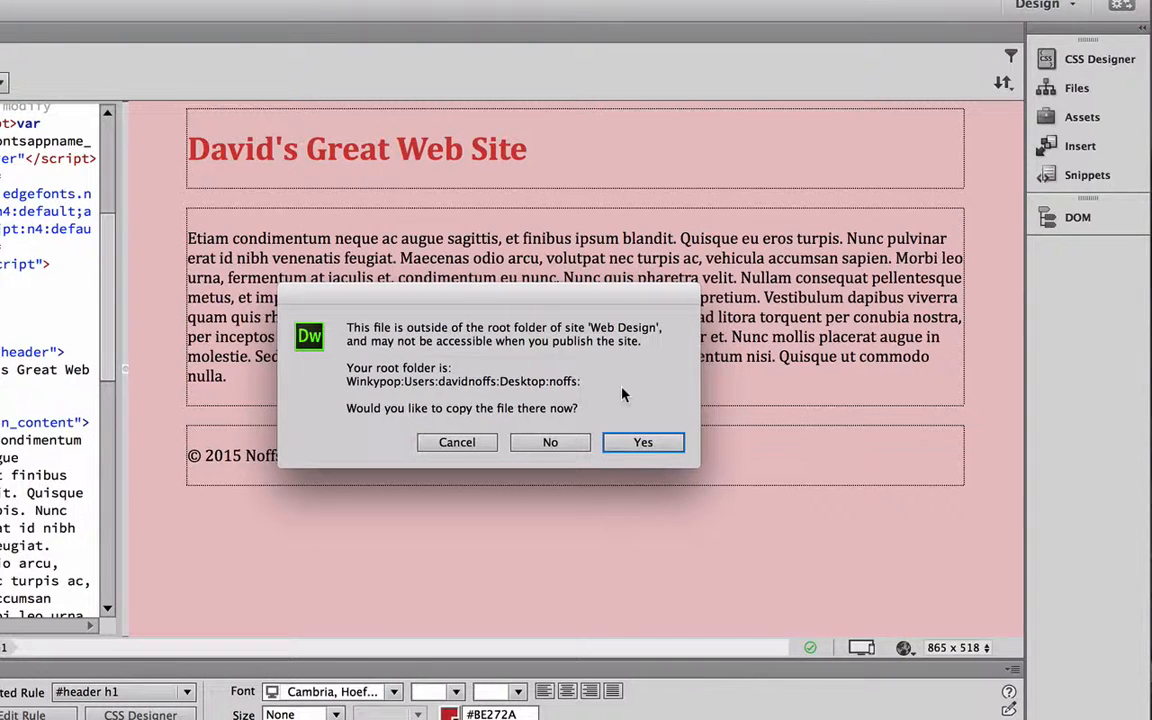
Accept copying banner_bgd.png into the site and save it in the images folder under the root folder
left_click(643, 442)
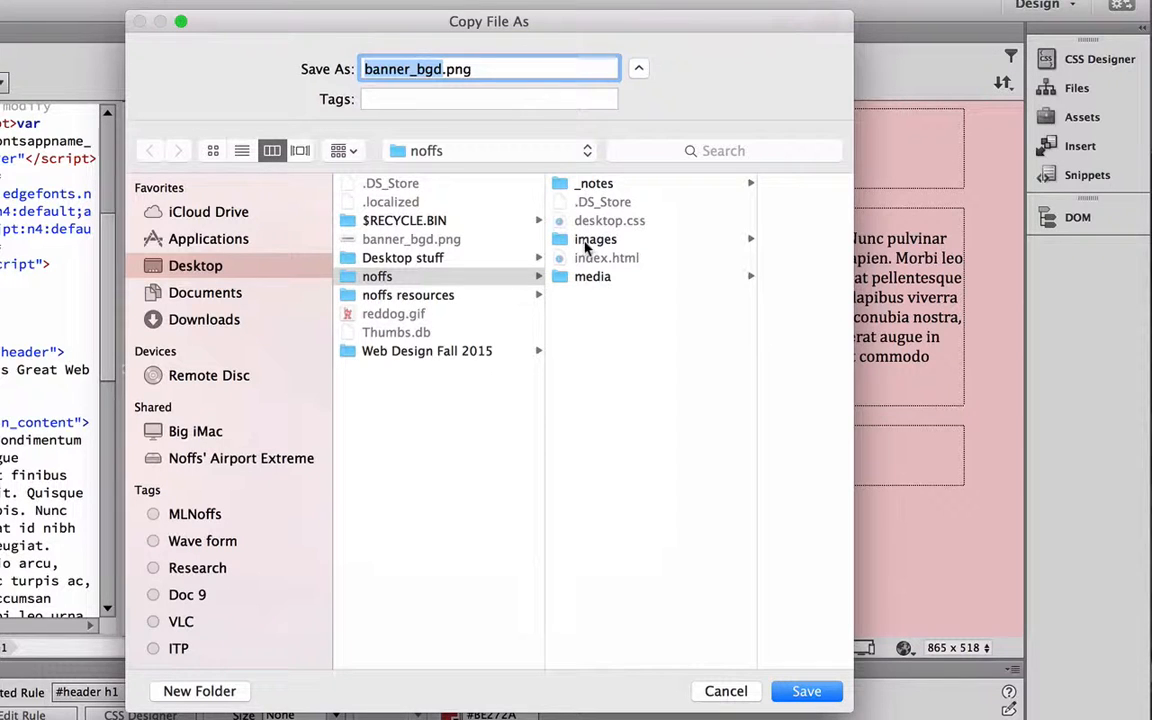
left_click(372, 276)
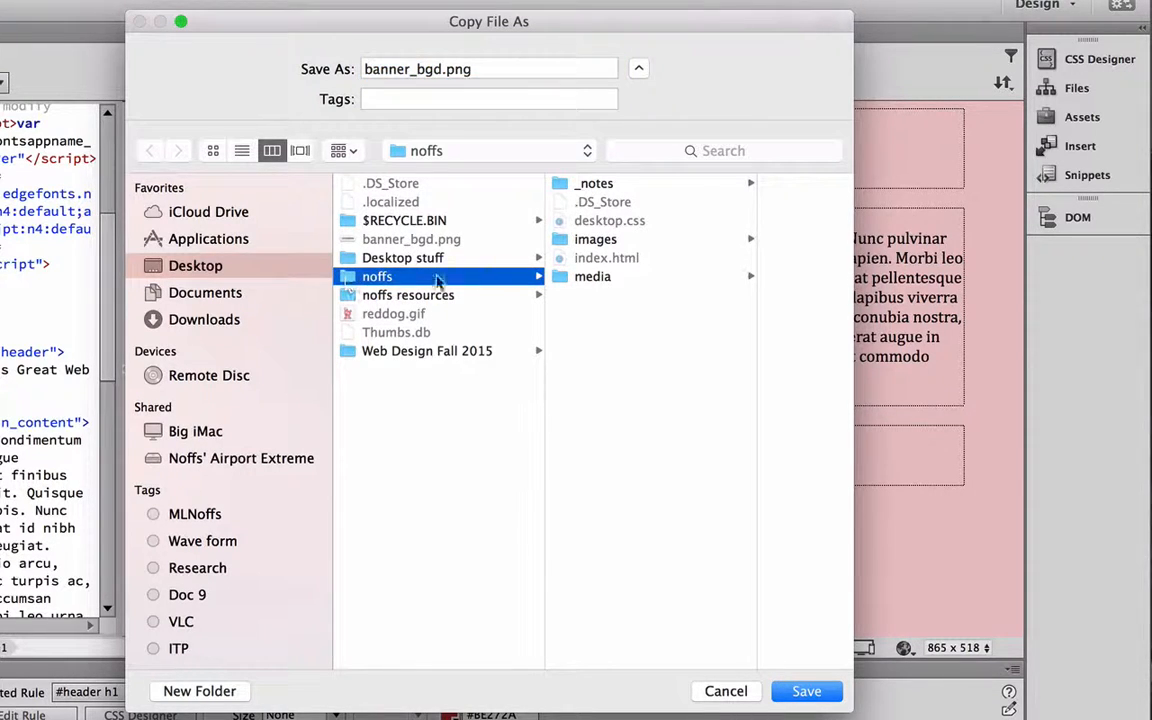
left_click(578, 241)
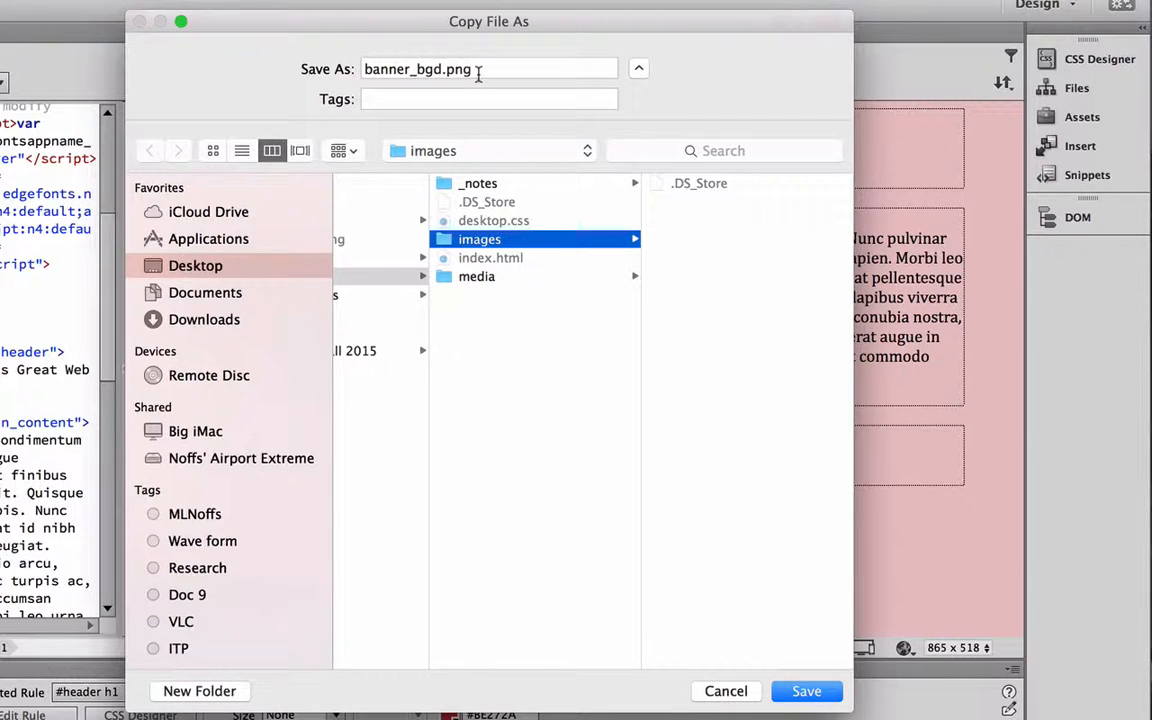
left_click(806, 691)
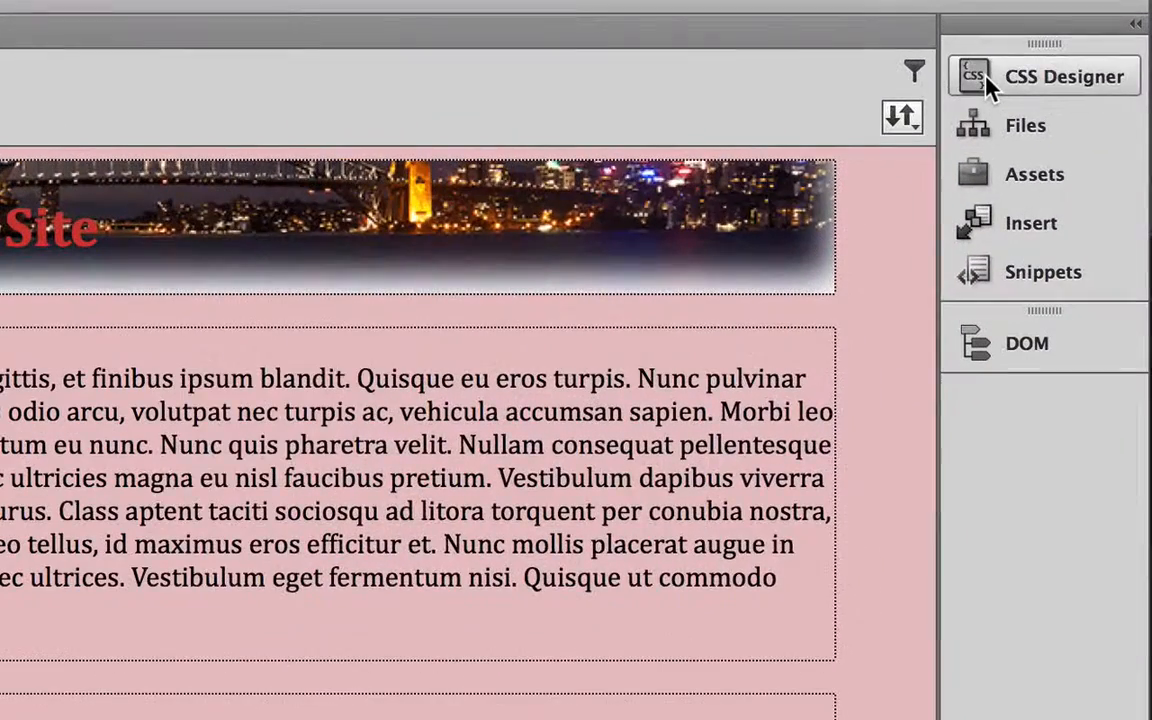
Set the height of the #header rule to 162 px and collapse the CSS Designer
left_click(987, 76)
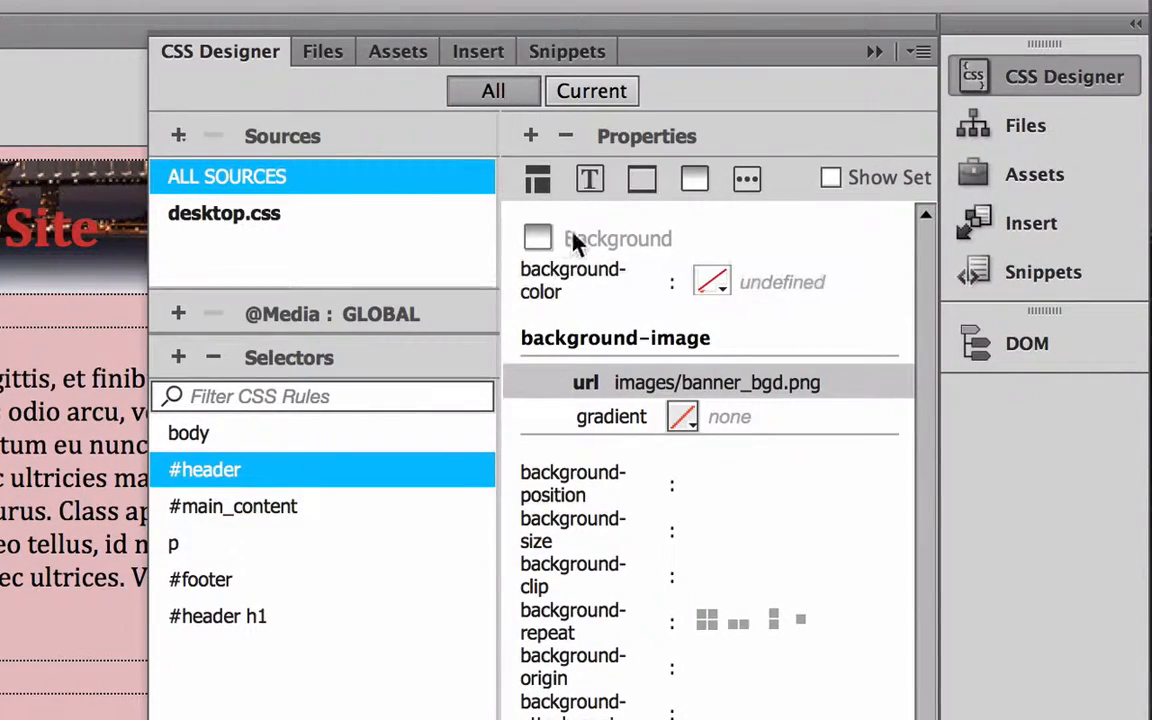
left_click(537, 179)
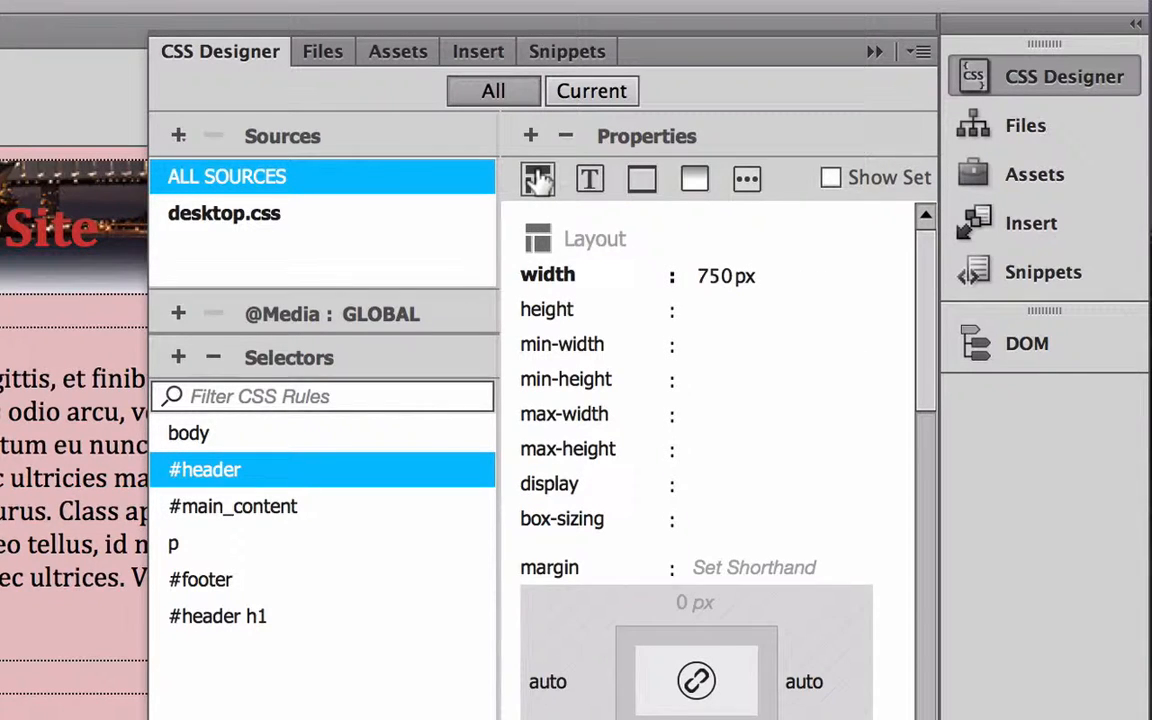
left_click(708, 310)
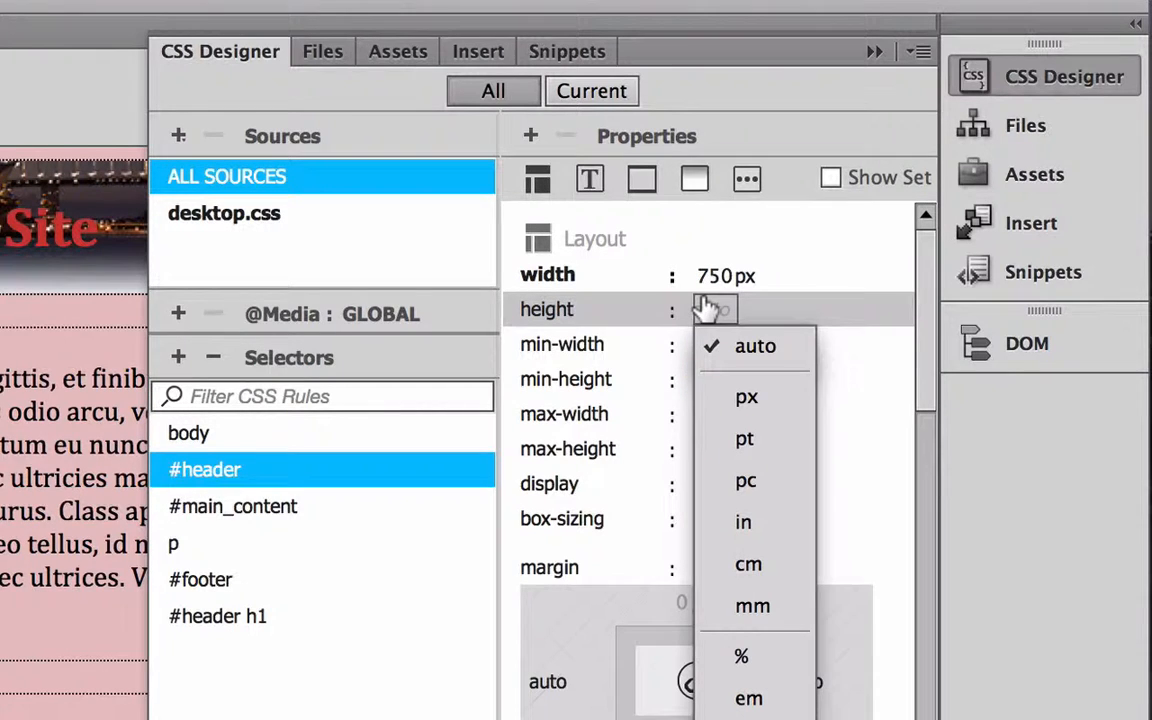
left_click(746, 396)
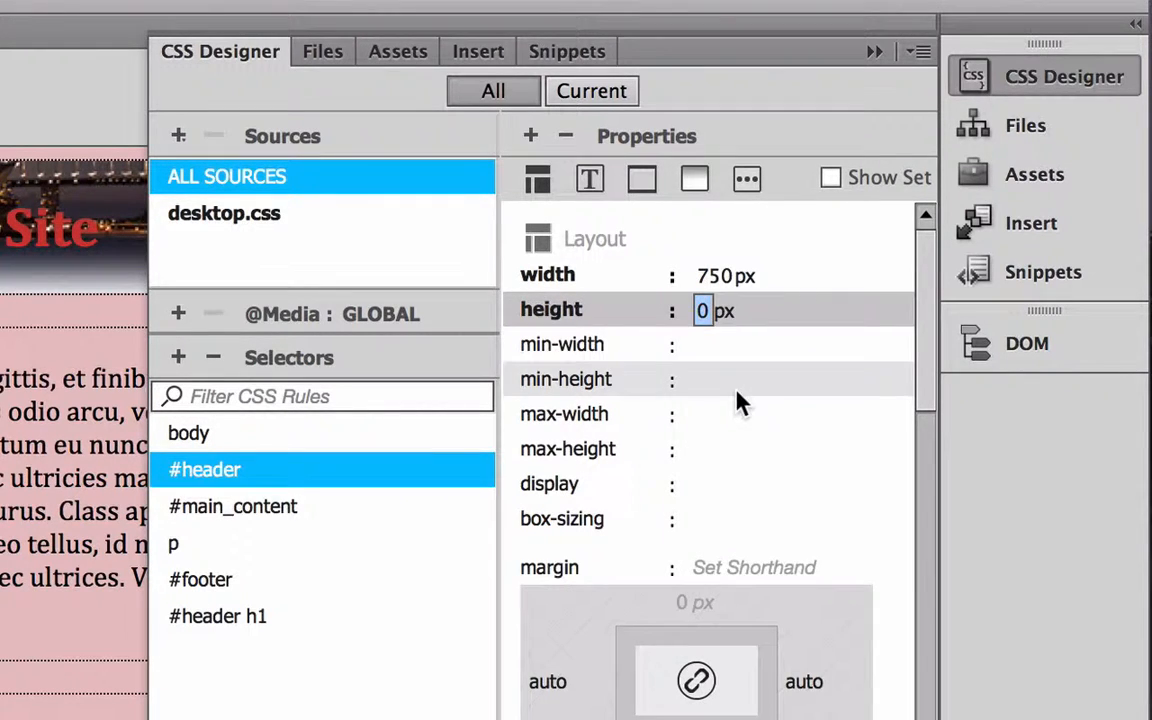
left_click(704, 308)
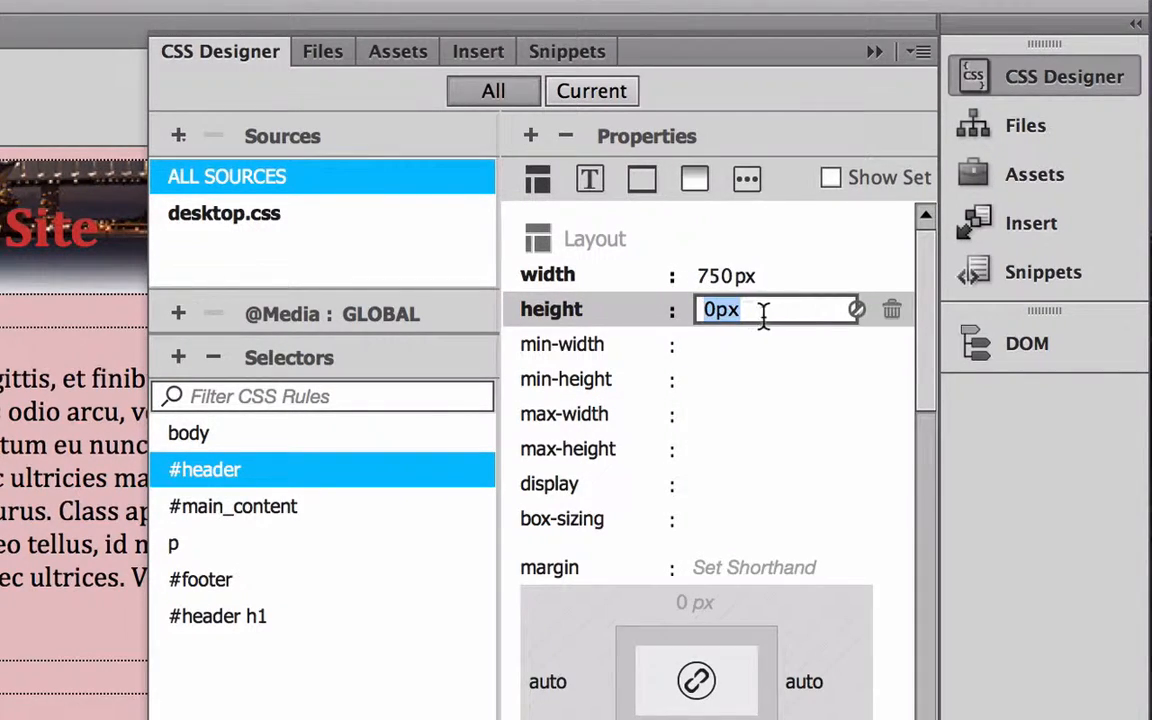
type("162")
key("Return")
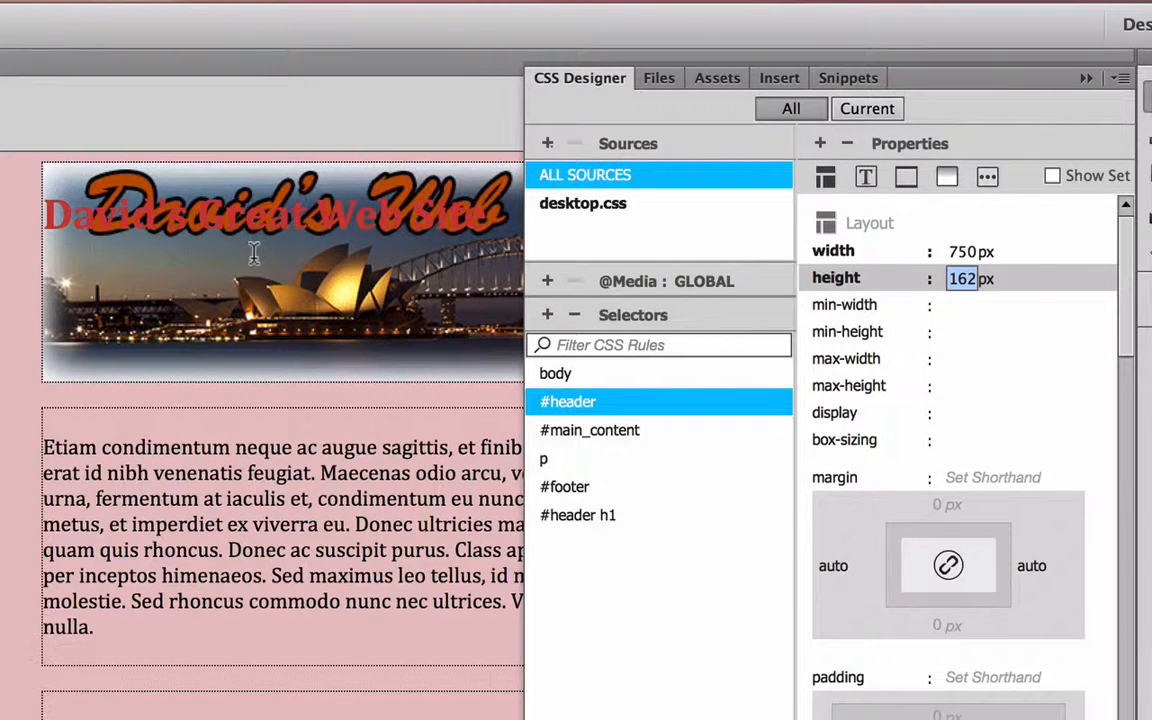
left_click(601, 80)
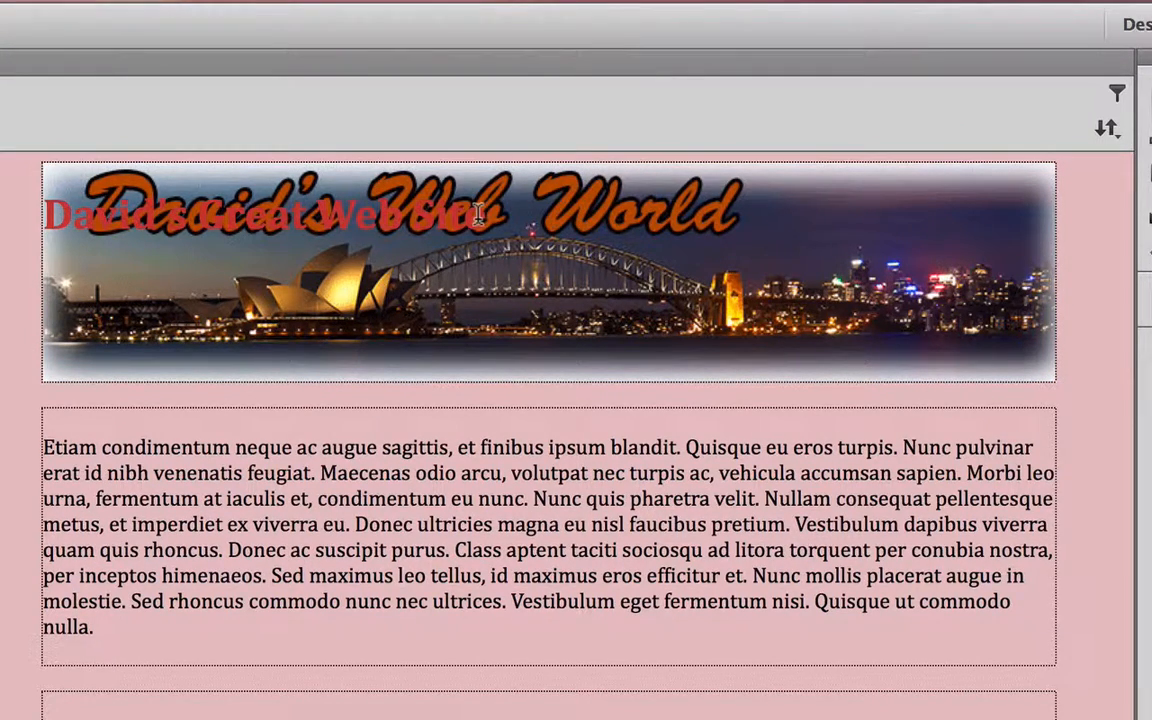
Hide the heading text over the banner by setting the #header h1 rule's display to none
left_click_drag(478, 215, 40, 205)
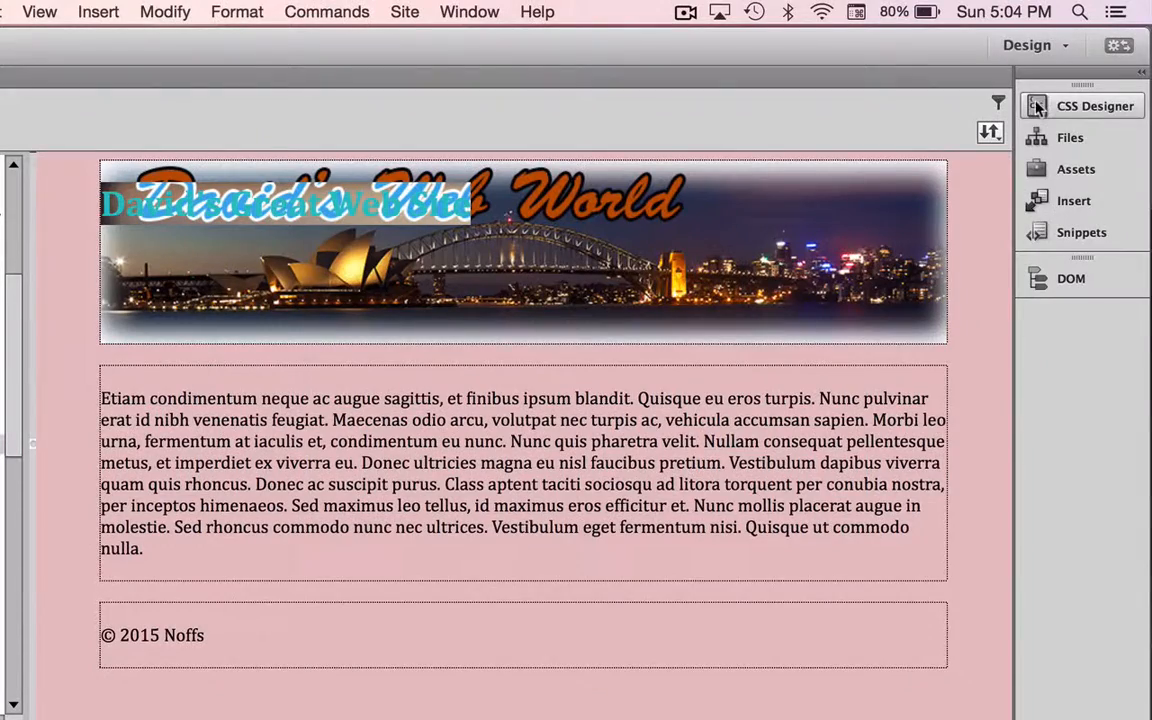
left_click(1036, 107)
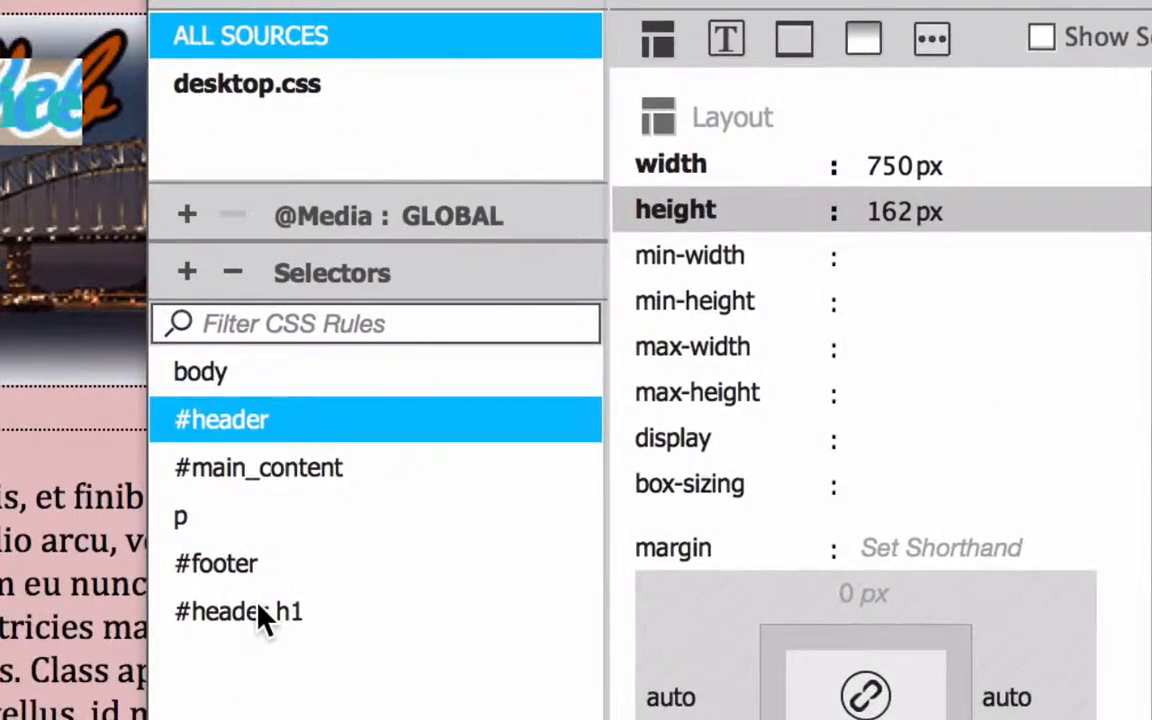
left_click(558, 455)
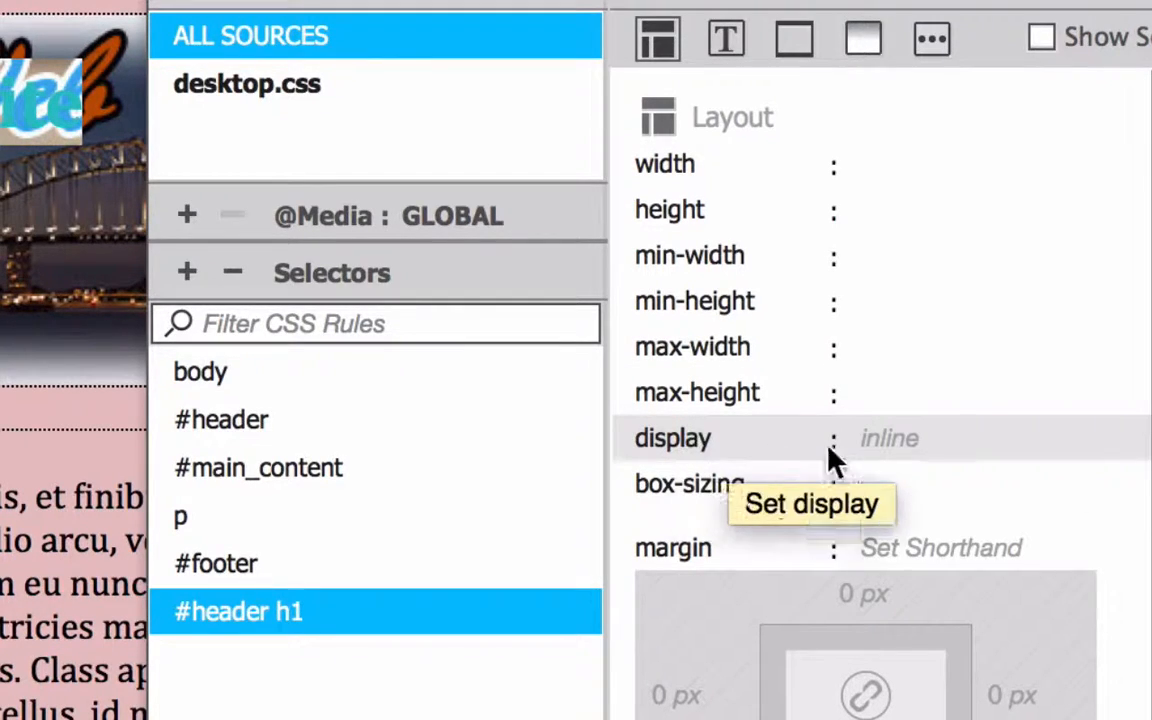
left_click(877, 442)
left_click(877, 442)
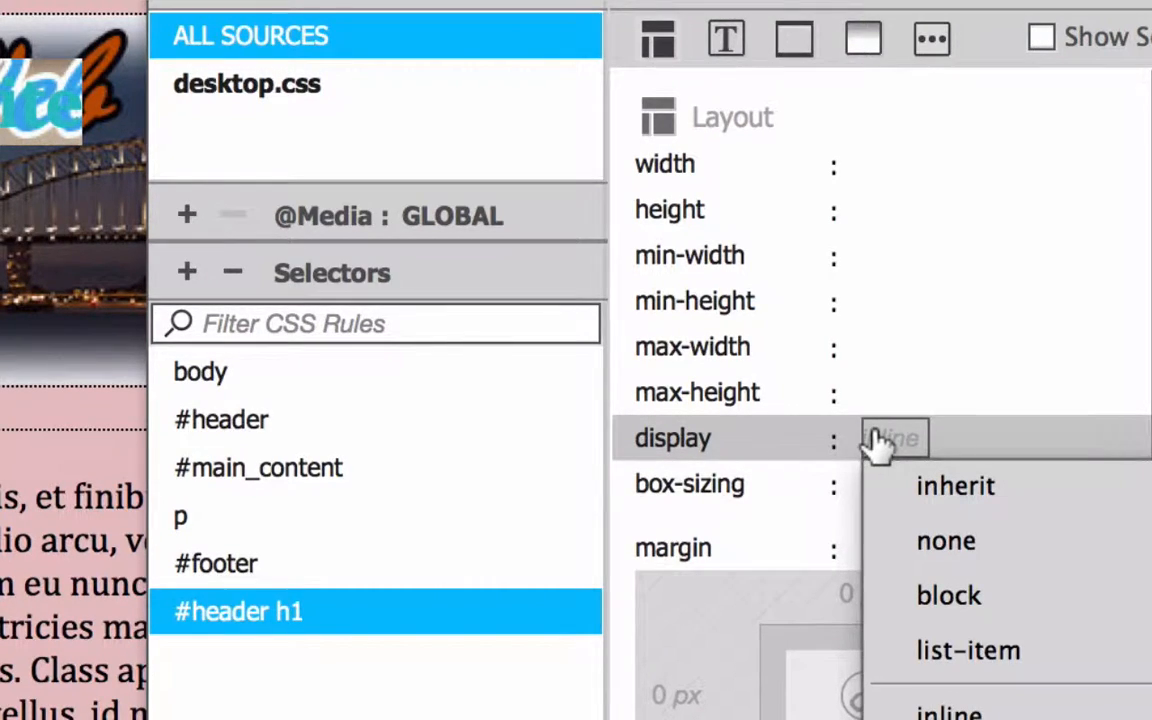
left_click(940, 541)
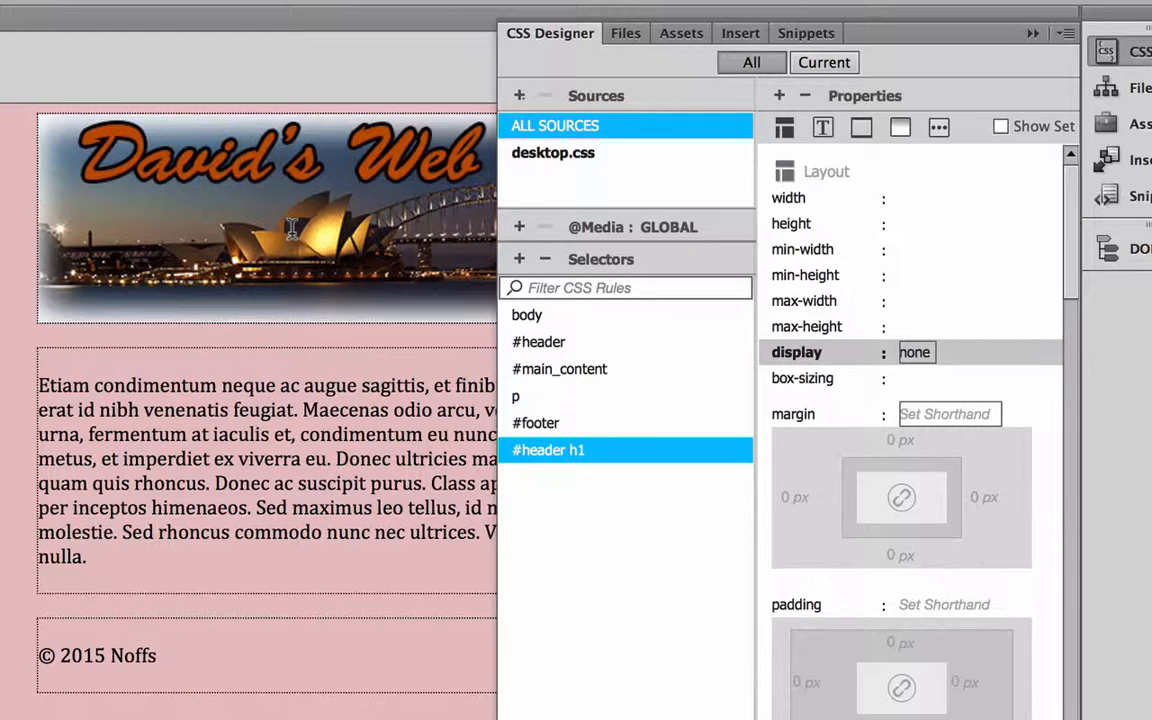
left_click(549, 36)
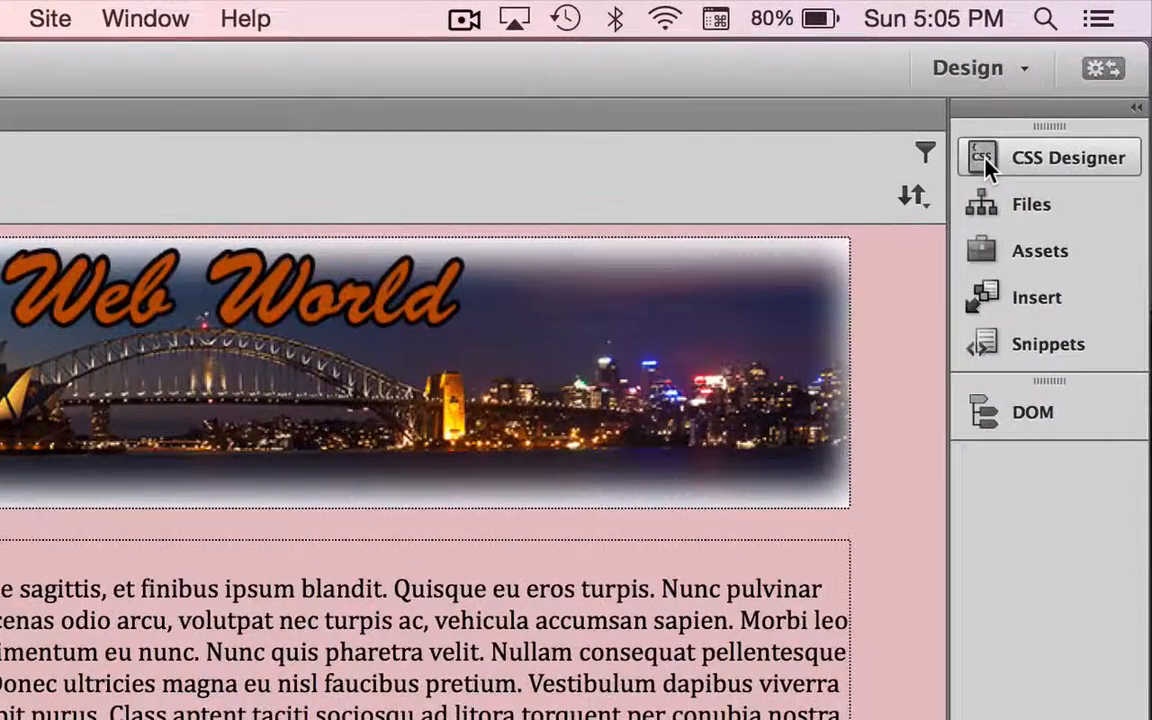
Remove the background color from the body rule in the CSS Designer
left_click(986, 168)
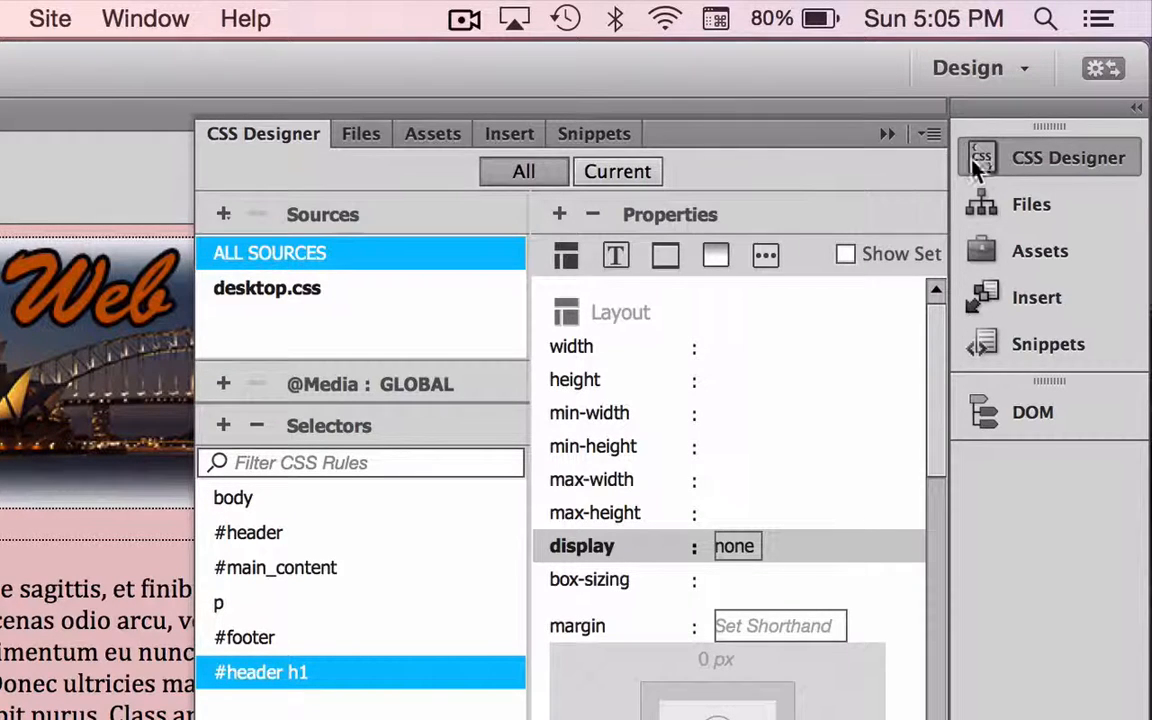
left_click(235, 498)
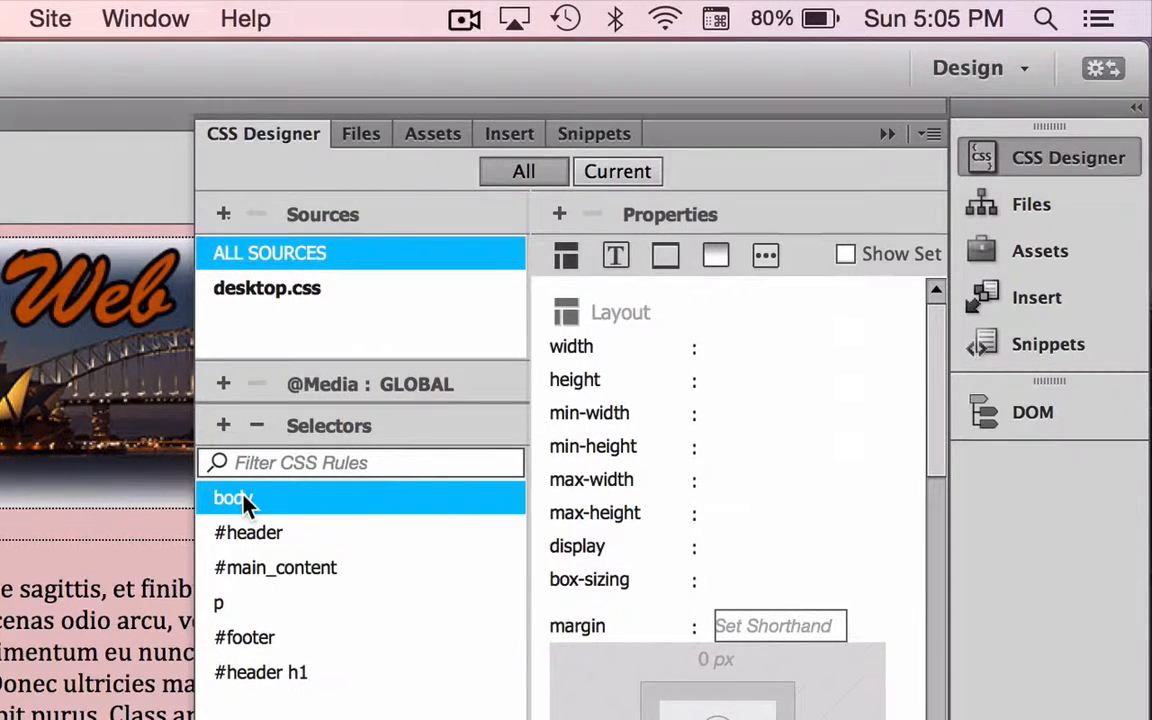
left_click(715, 255)
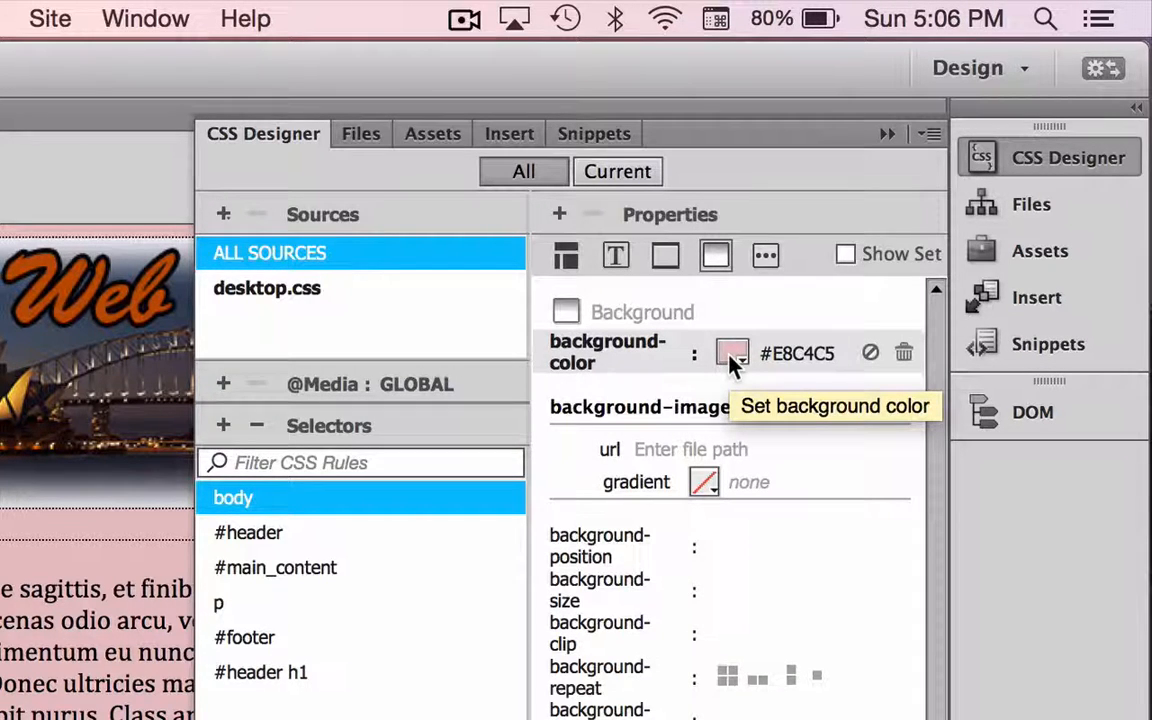
left_click(902, 352)
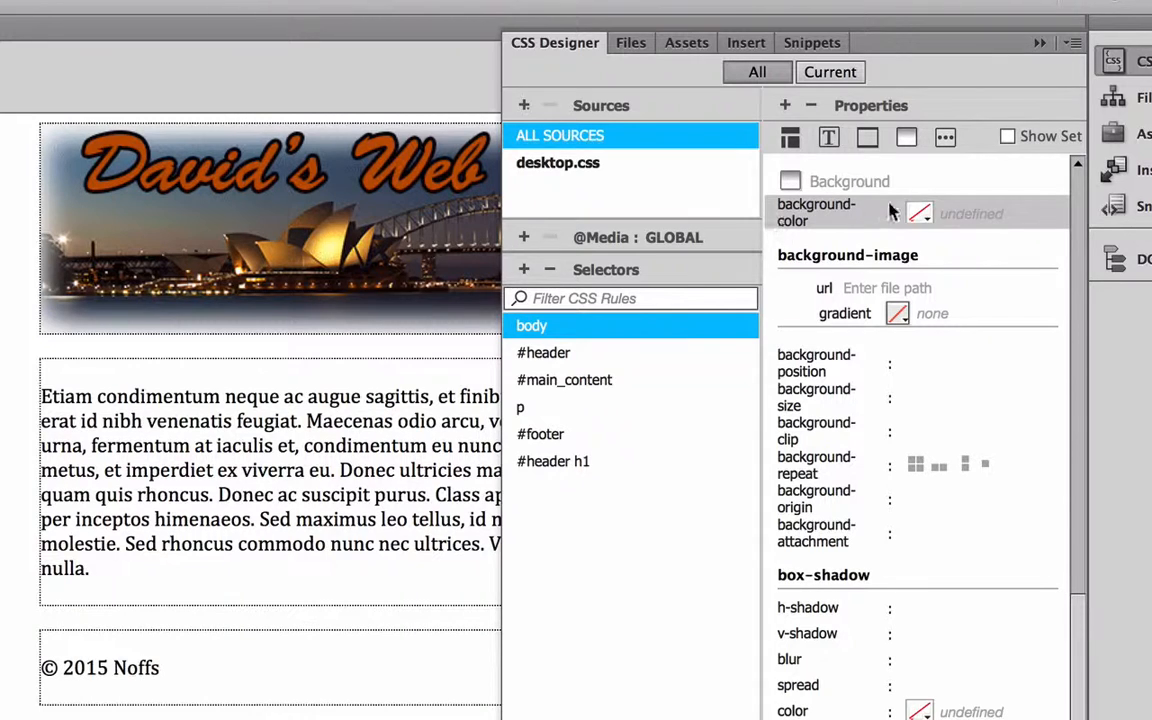
Sample #DFE7EA from the banner's lower edge as the body rule's background color and collapse the CSS Designer
left_click(919, 214)
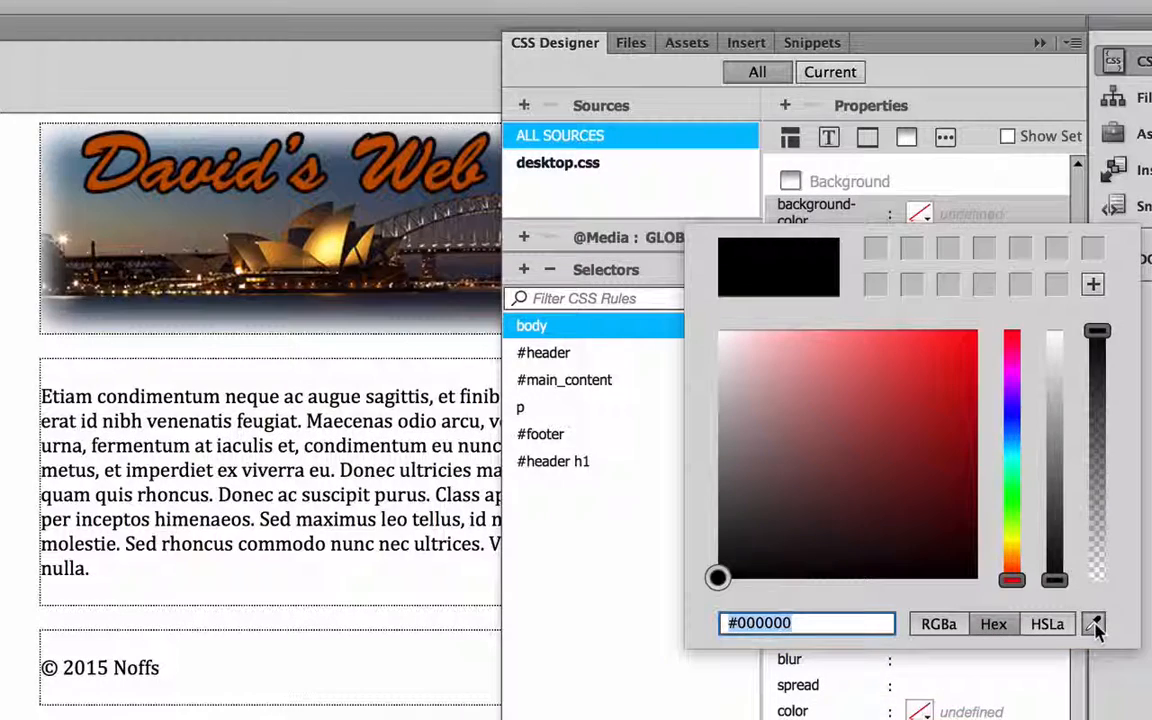
left_click_drag(1095, 625, 55, 322)
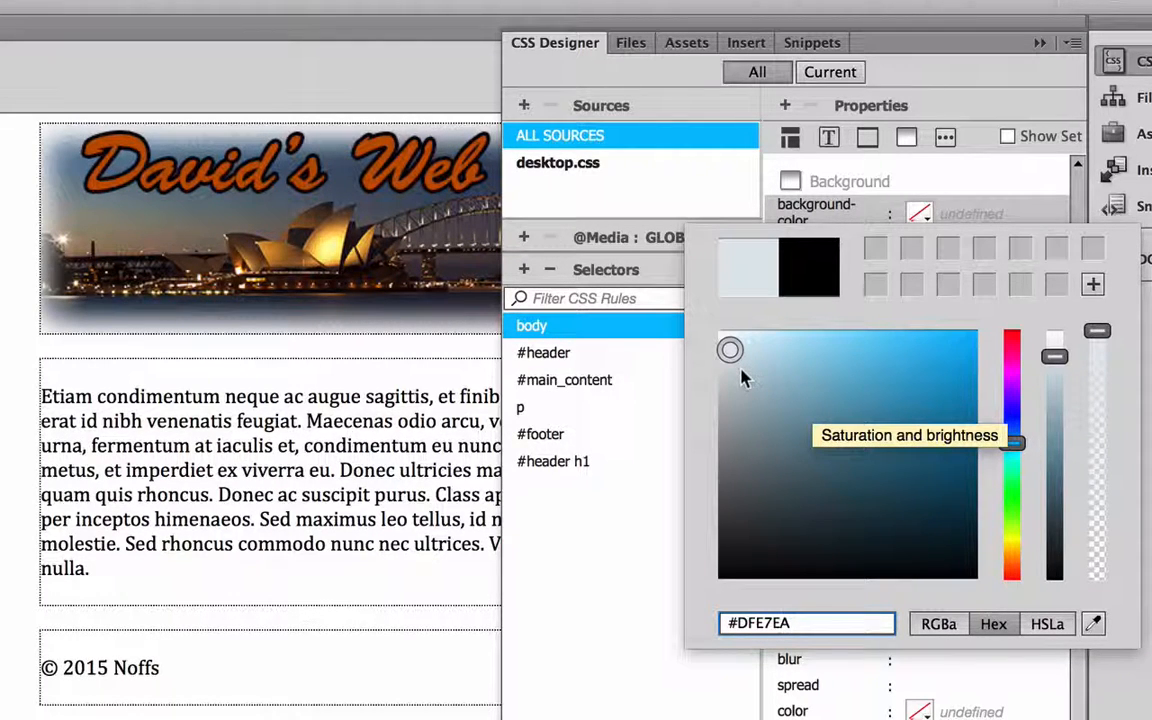
key("Return")
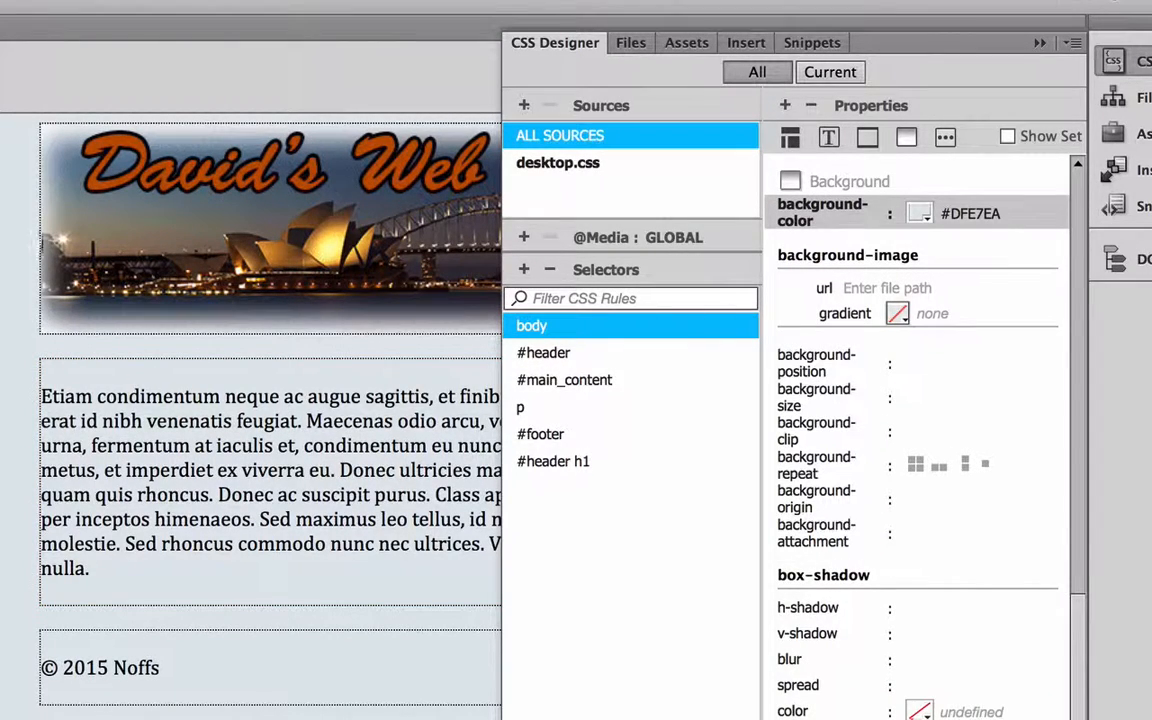
left_click(27, 340)
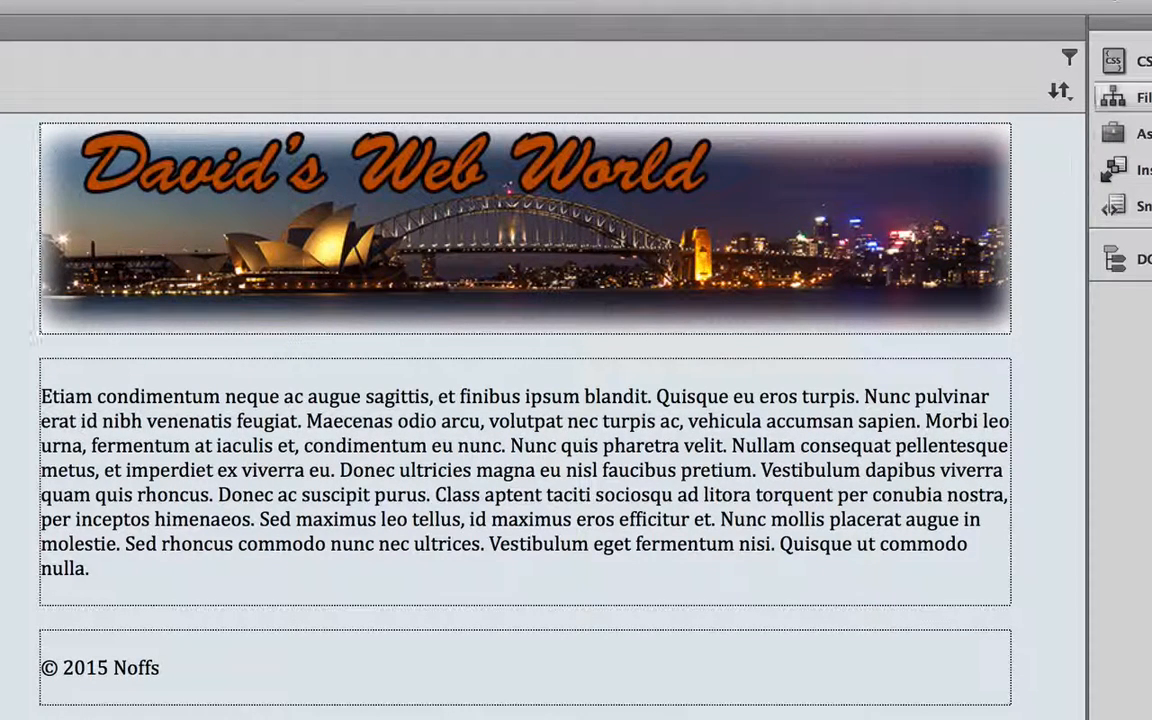
Resample the body rule's background color as #EFEFF0 from the banner's faded corner and collapse the CSS Designer
left_click(1113, 61)
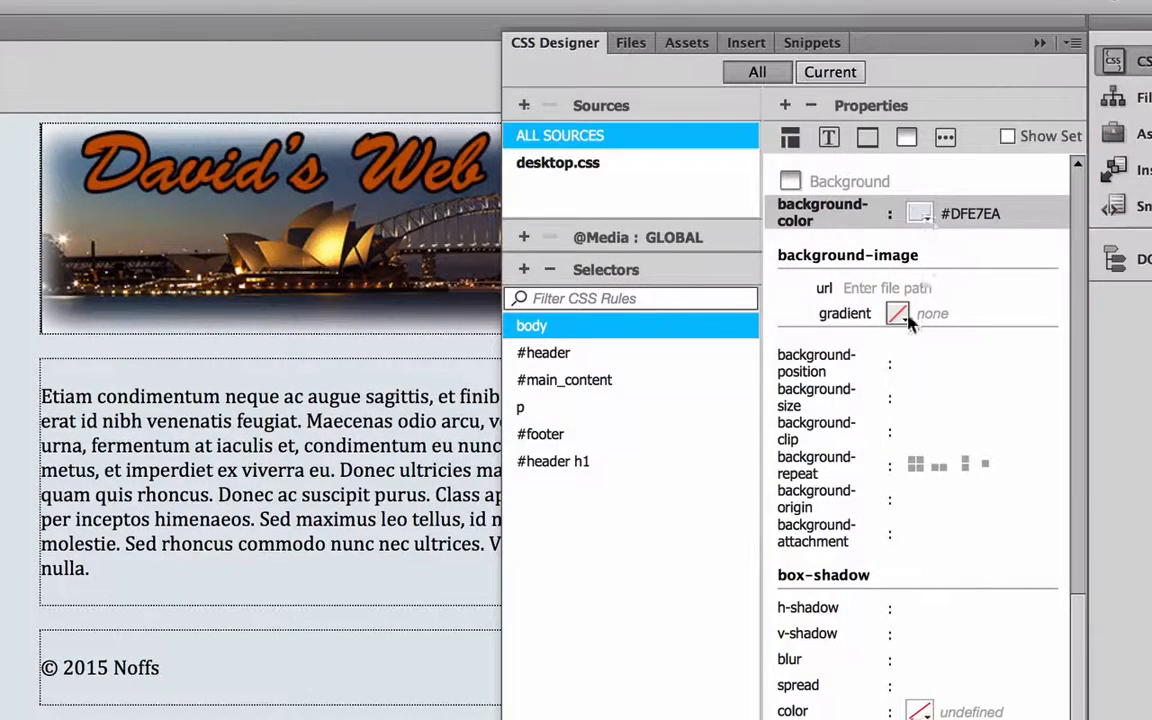
left_click(919, 214)
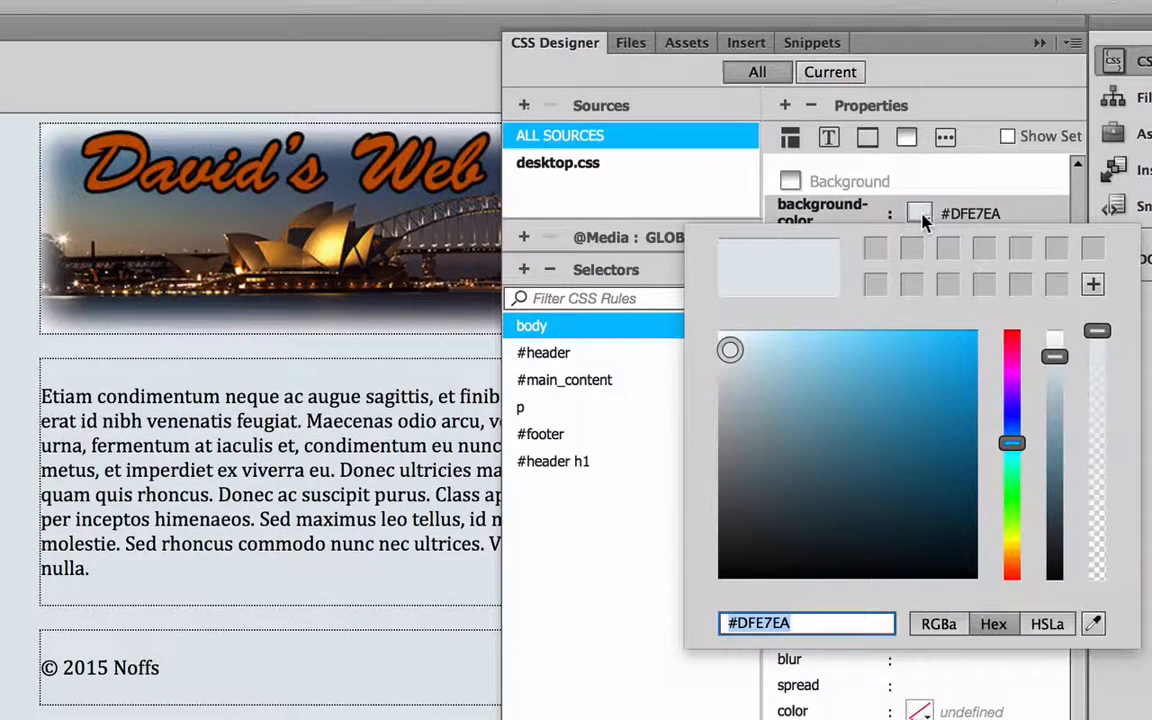
left_click(1094, 624)
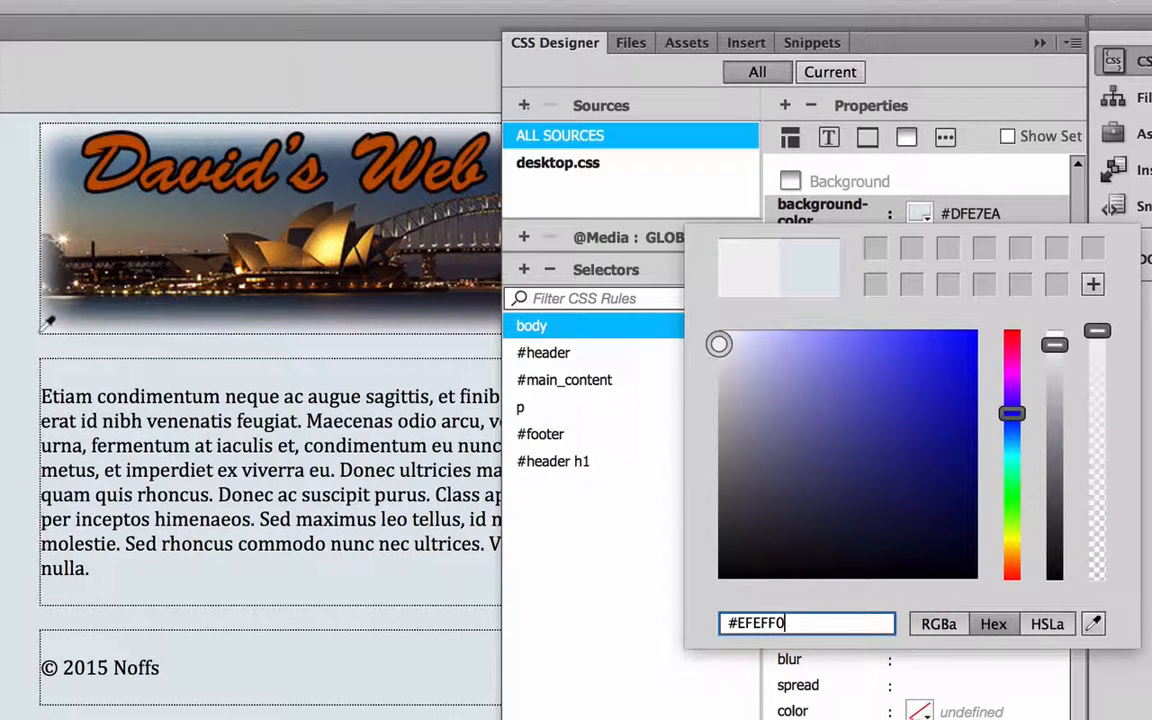
left_click(44, 326)
key("Return")
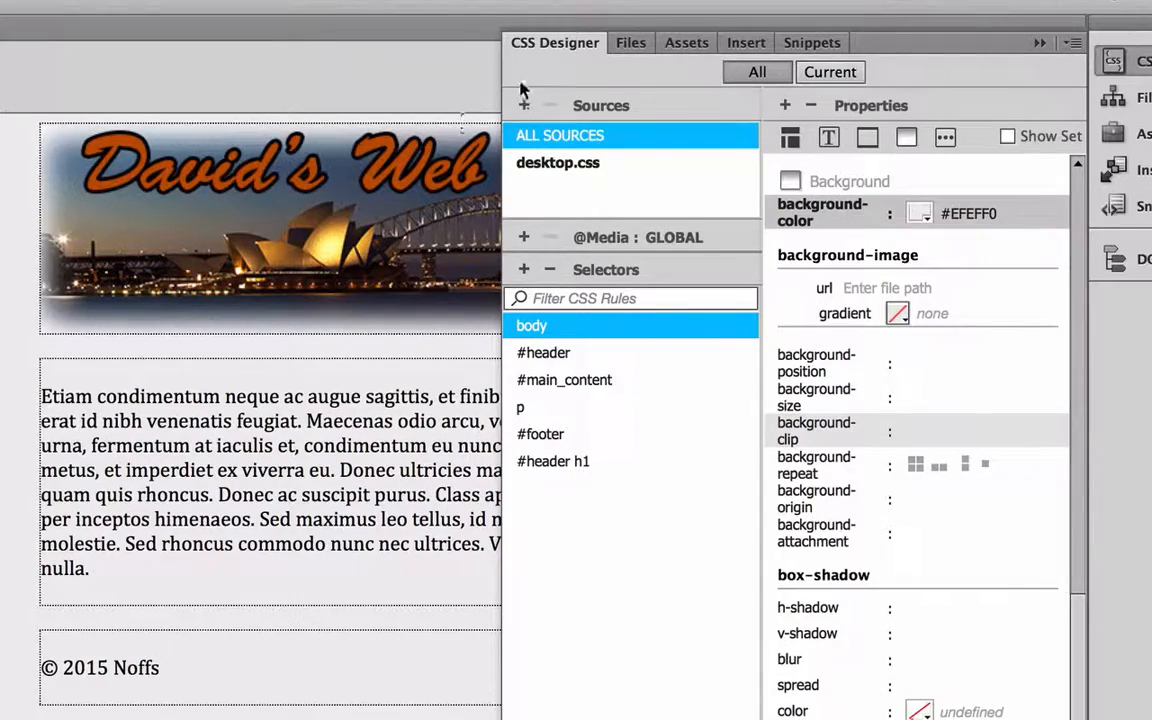
left_click(569, 47)
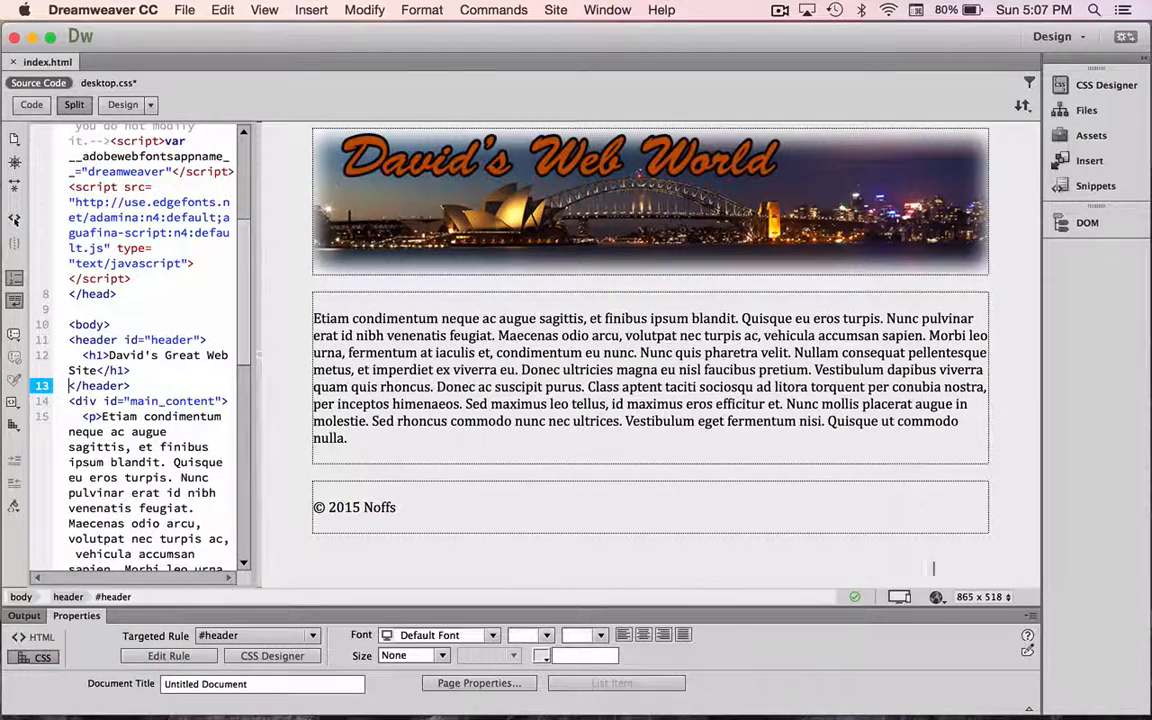
Preview the page in Safari, saving the modified files
left_click(938, 546)
left_click(937, 597)
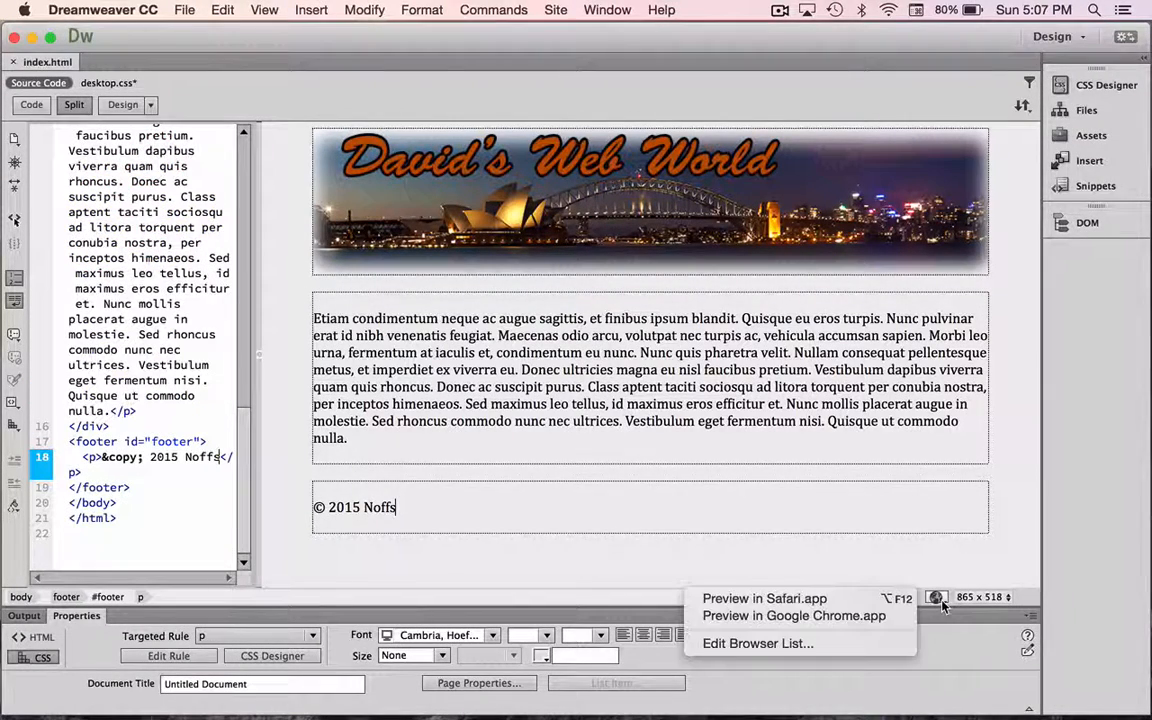
left_click(817, 602)
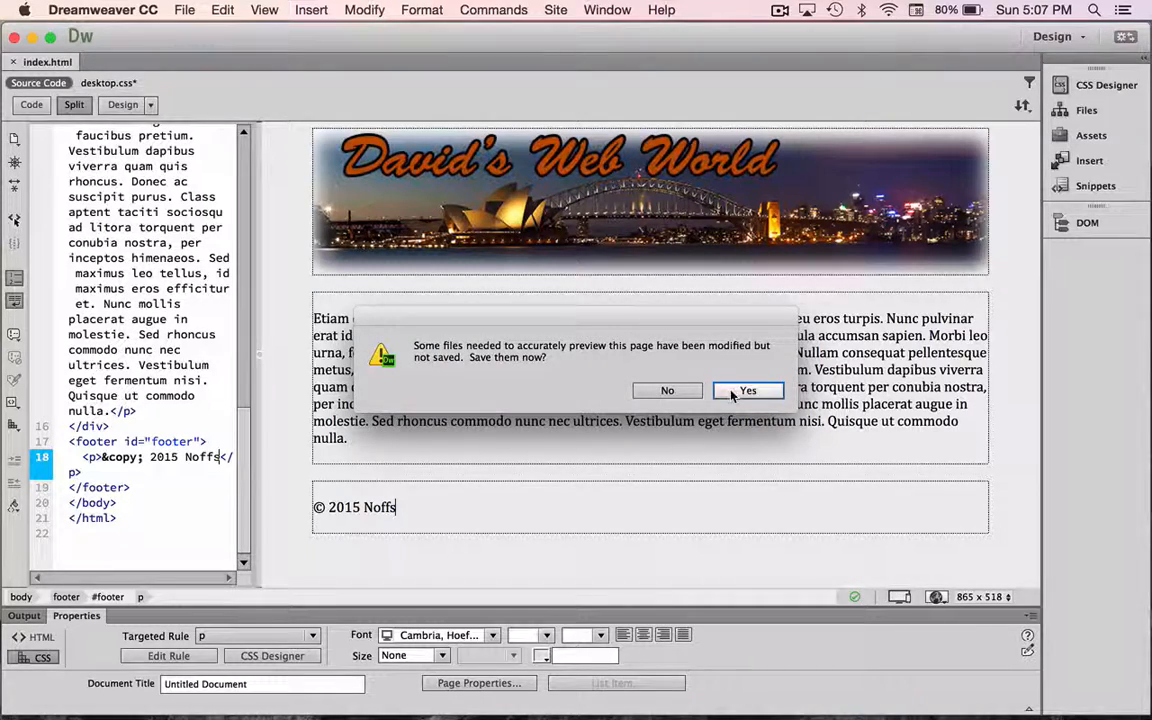
left_click(733, 392)
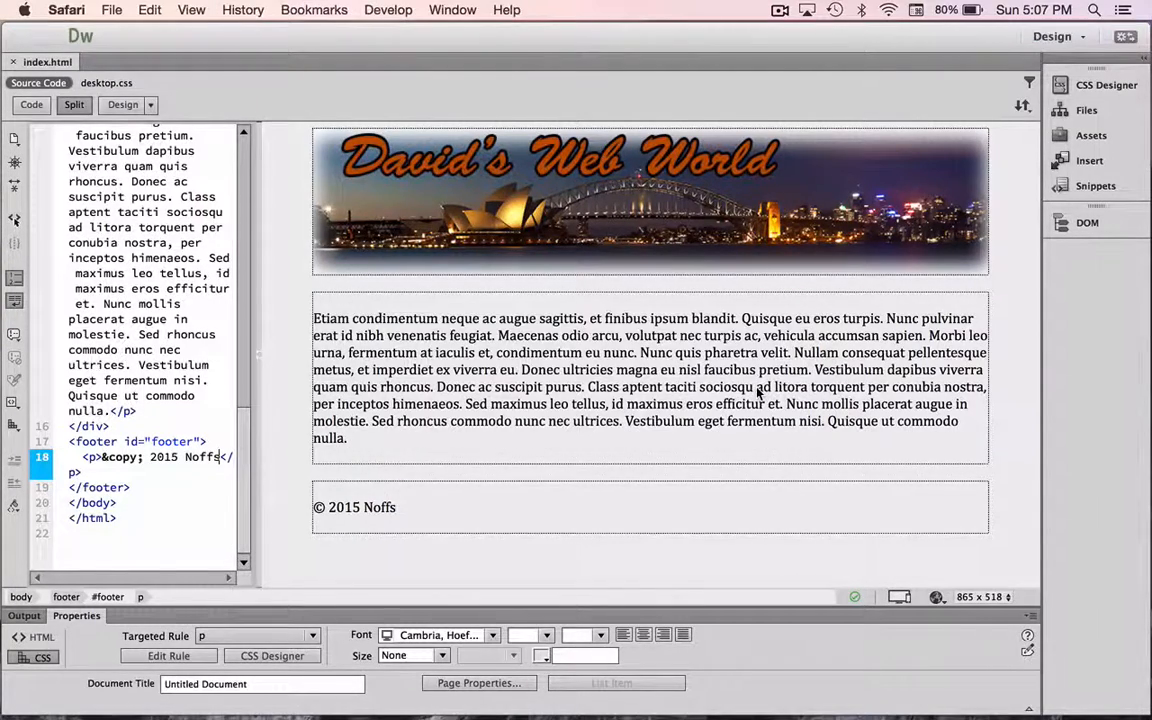